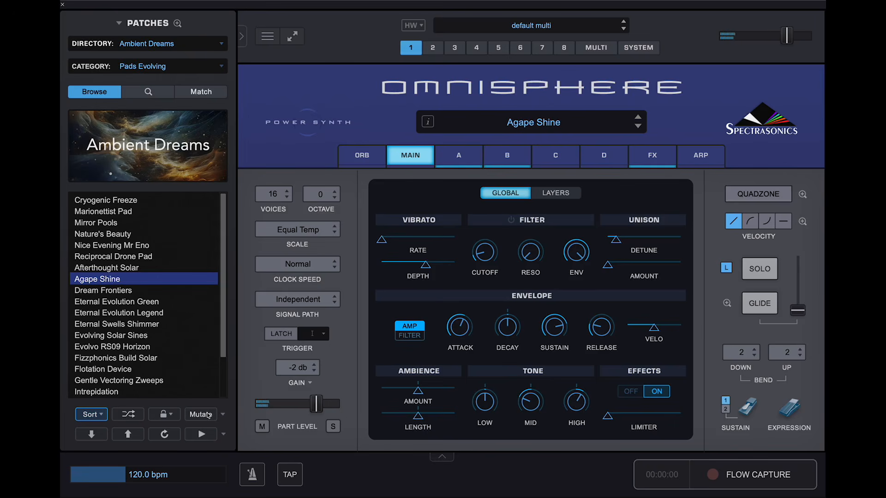
- Mutate Agape Shine to produce Agape Shine (m001) in the 2025-11-04 Mutations category
left_click(208, 415)
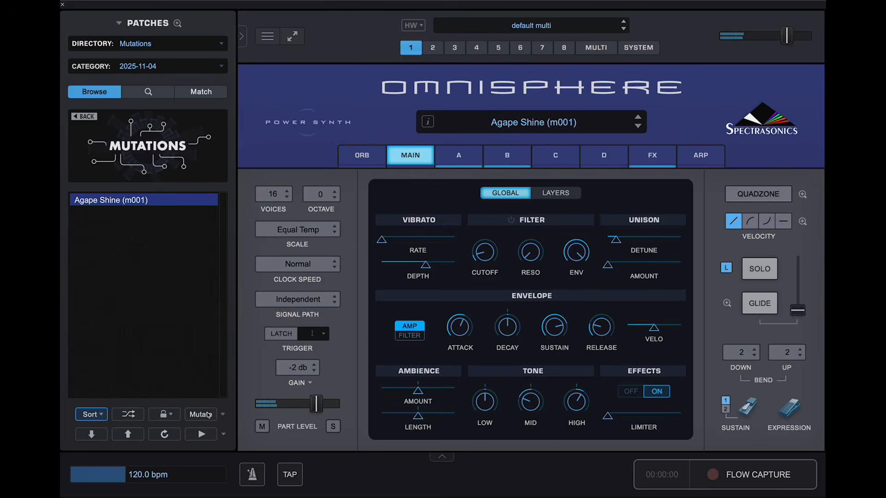
- Generate two more Agape Shine mutations, (m002) and (m003)
left_click(209, 415)
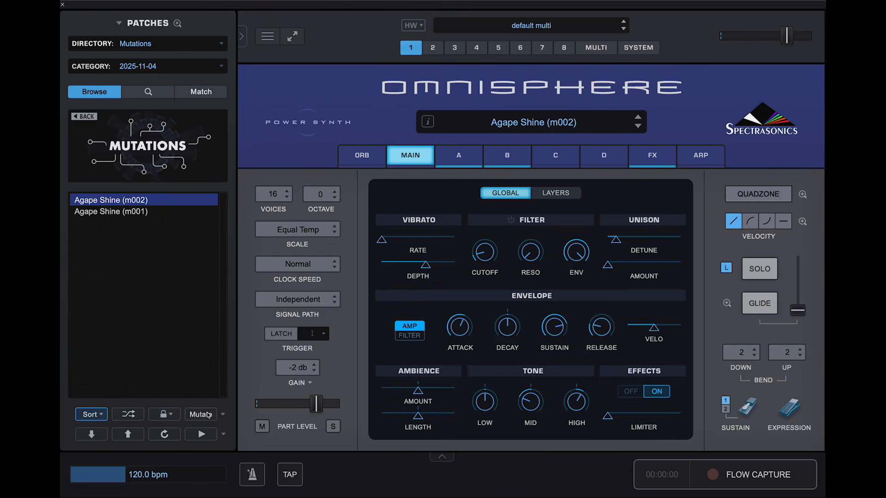
left_click(209, 415)
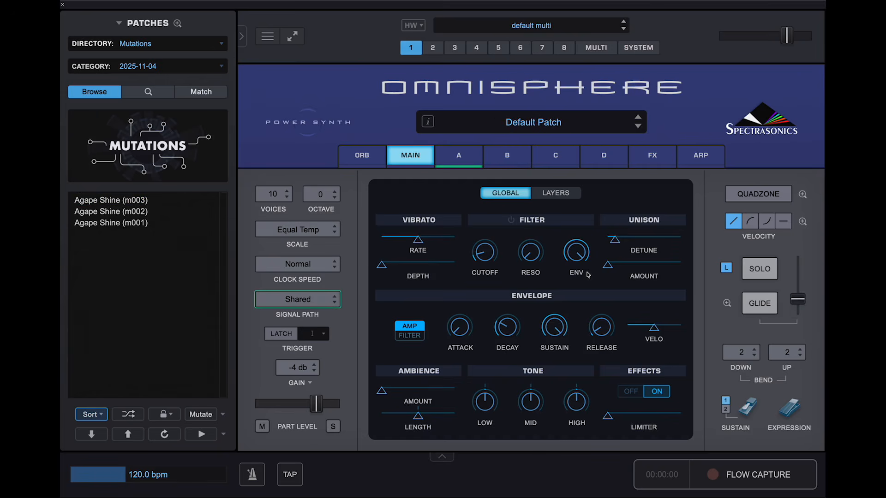
- Check the Mutate options, then load Full of Doubts from Ambient Dreams > Pads Vintage
left_click(223, 414)
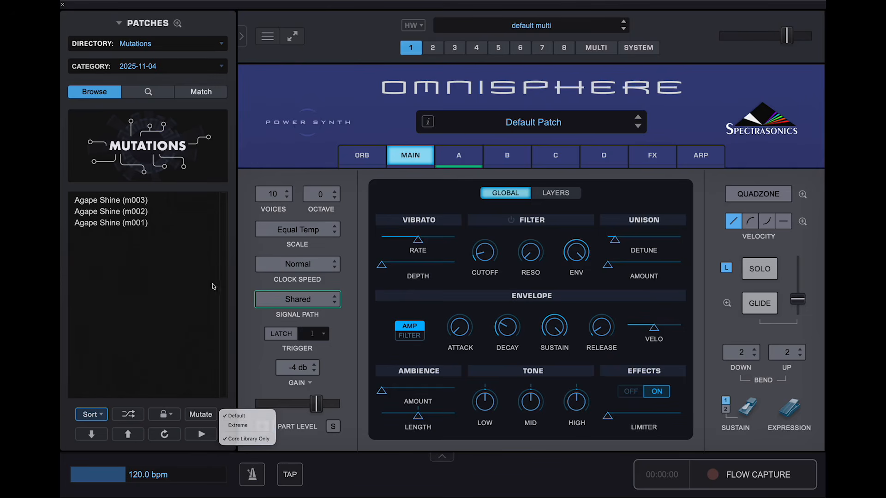
left_click(294, 146)
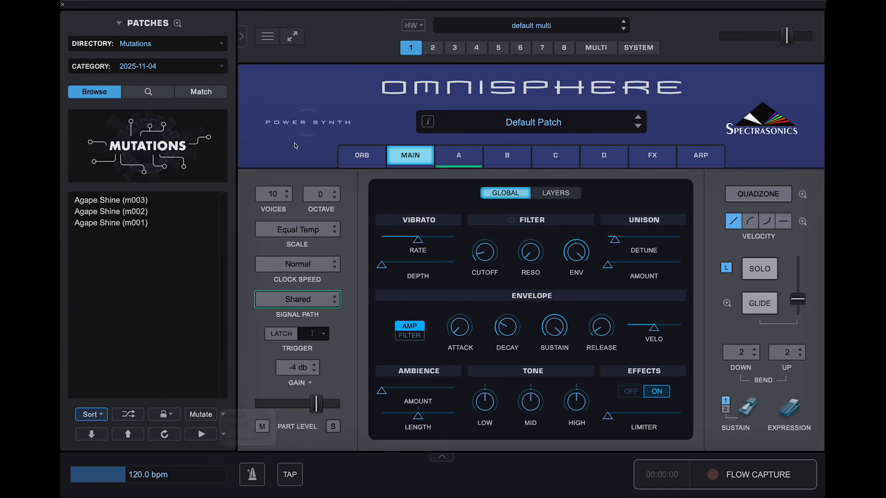
left_click(190, 45)
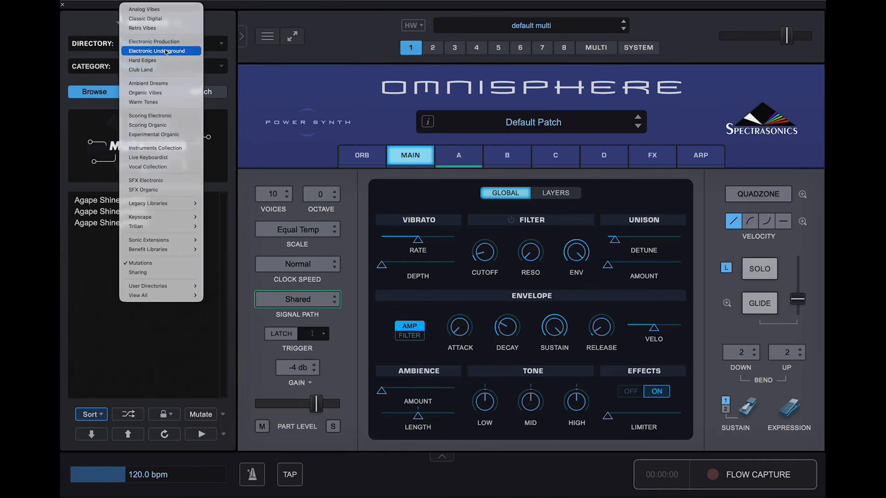
left_click(164, 83)
left_click(184, 68)
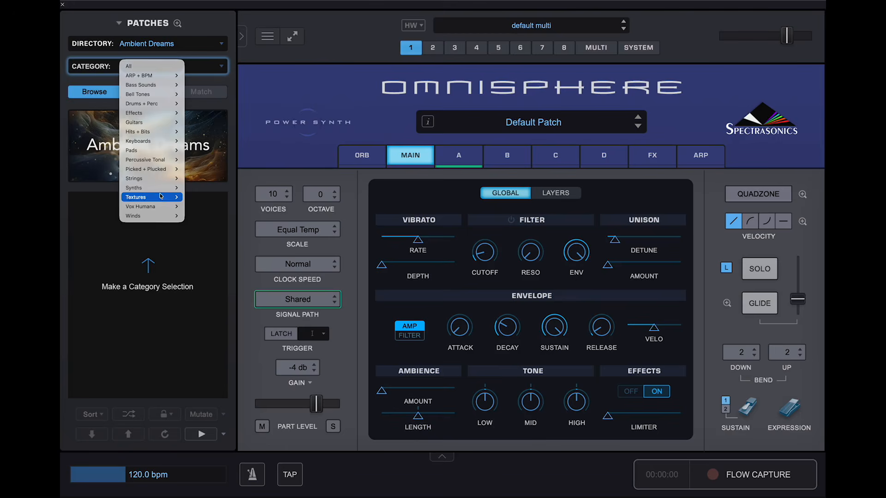
mouse_move(162, 151)
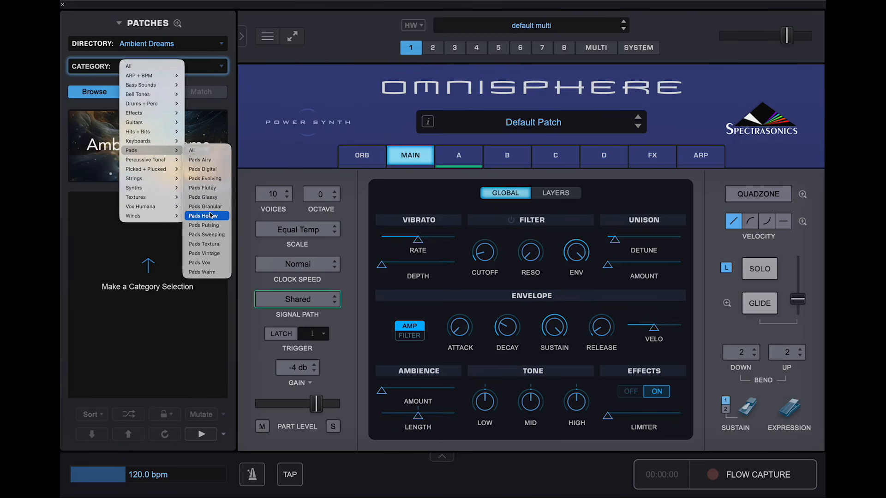
left_click(213, 254)
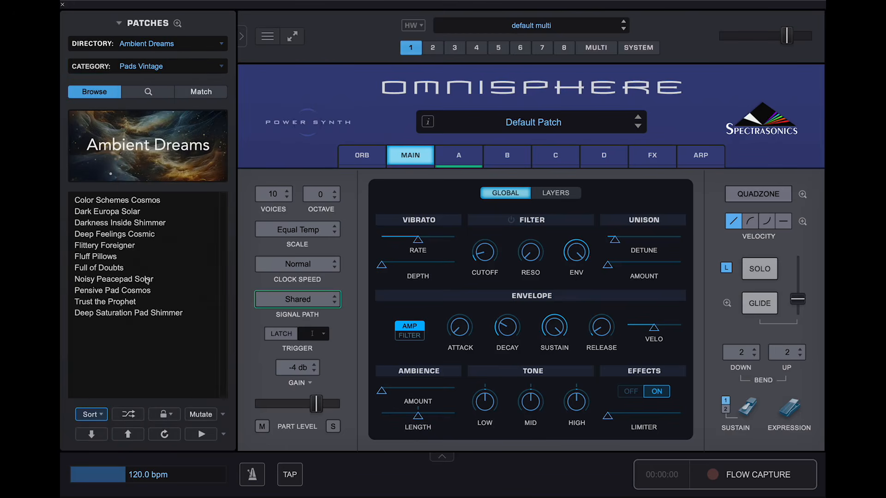
left_click(116, 268)
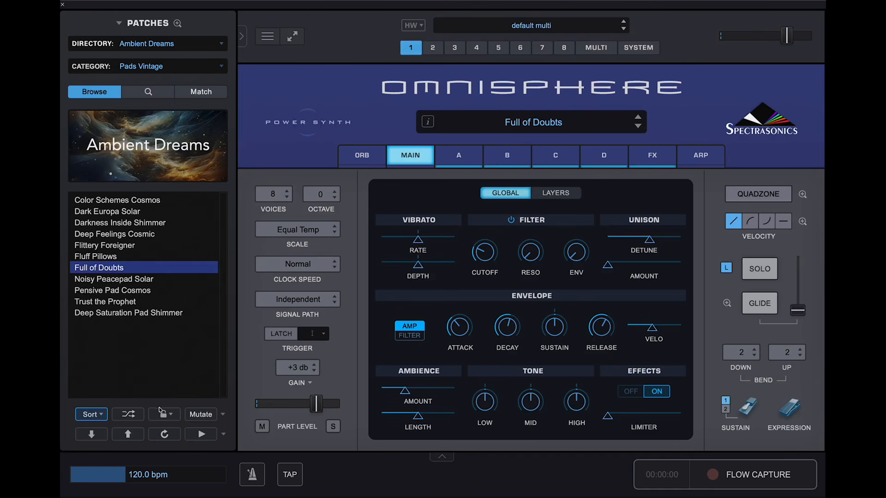
- Generate four Full of Doubts mutations, (m001) through (m004)
left_click(203, 416)
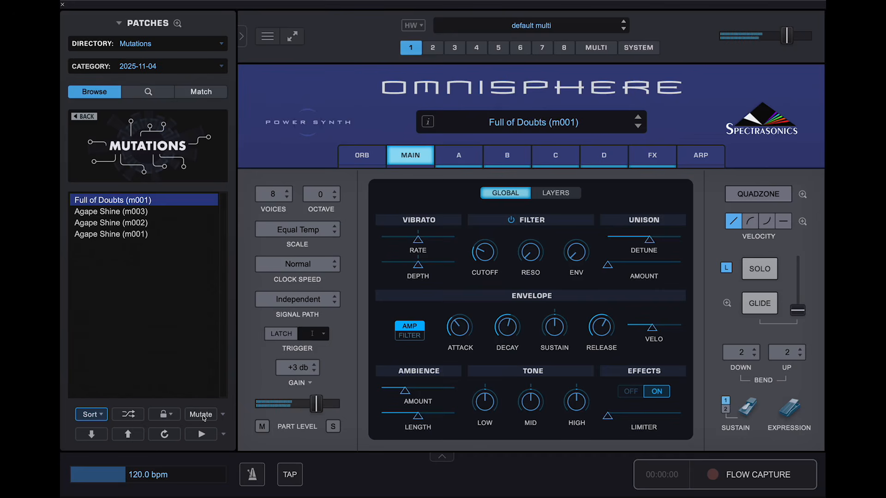
left_click(202, 414)
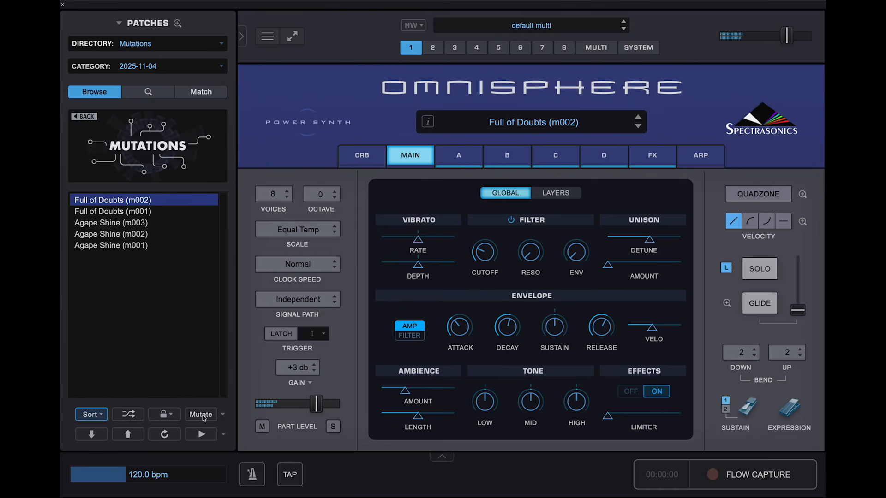
left_click(203, 415)
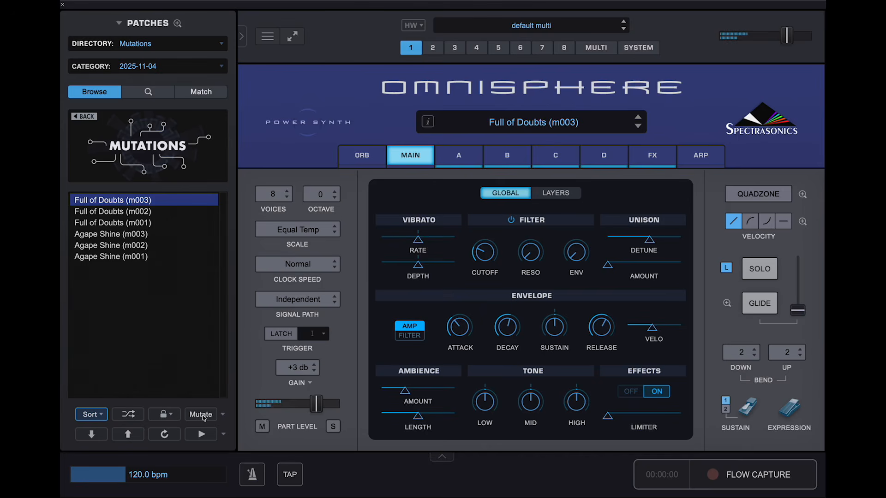
left_click(203, 415)
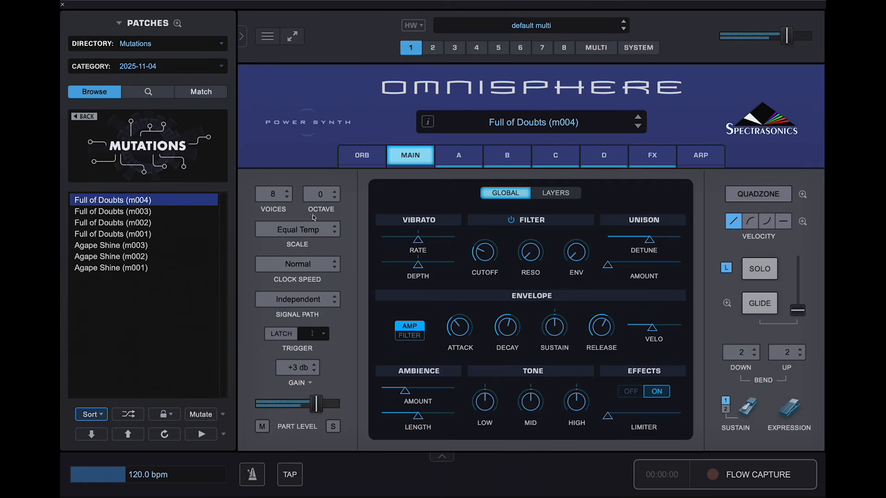
left_click(466, 157)
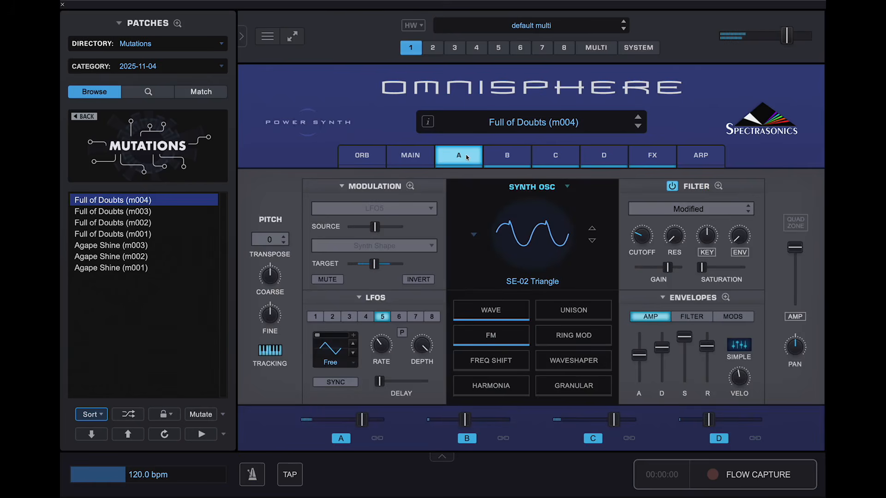
left_click(202, 210)
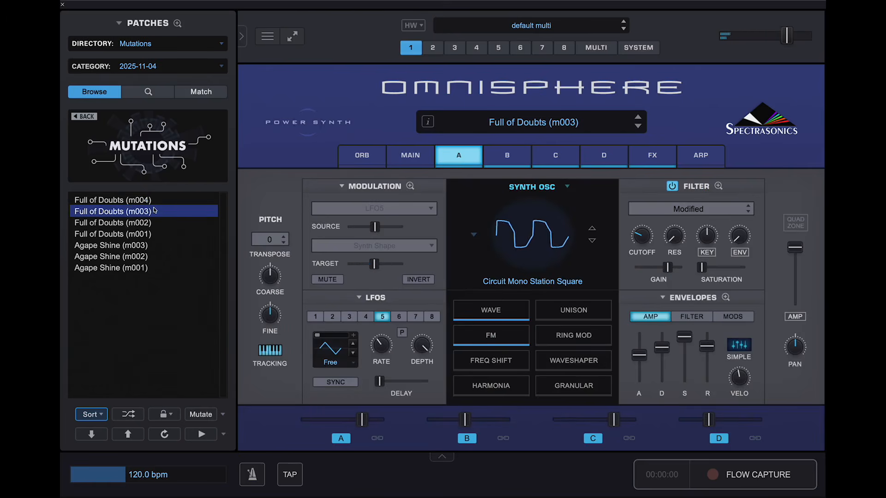
left_click(140, 227)
left_click(148, 234)
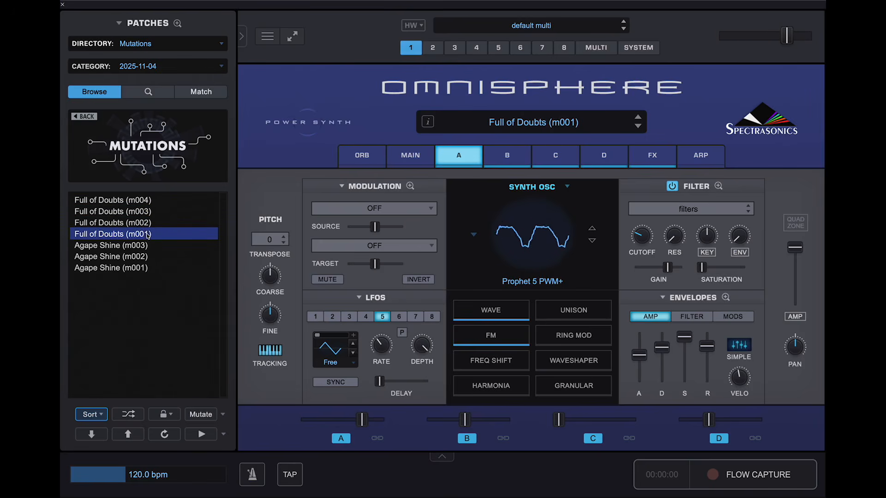
left_click(153, 200)
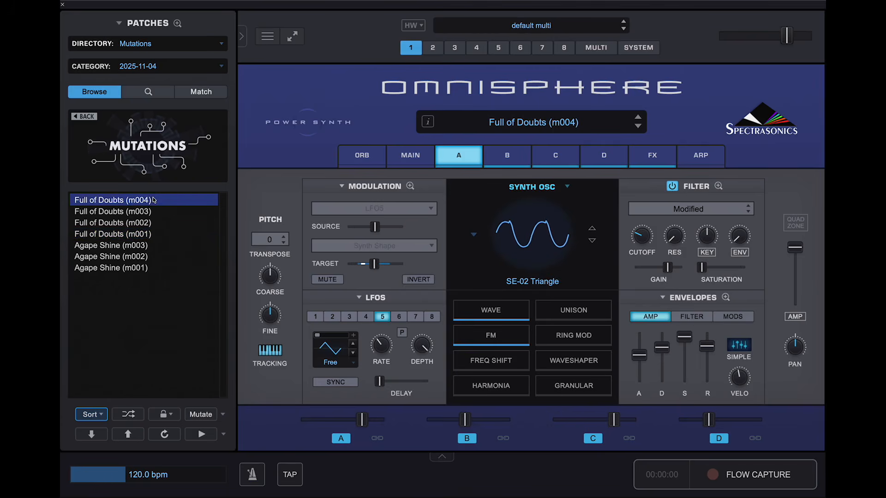
left_click(402, 155)
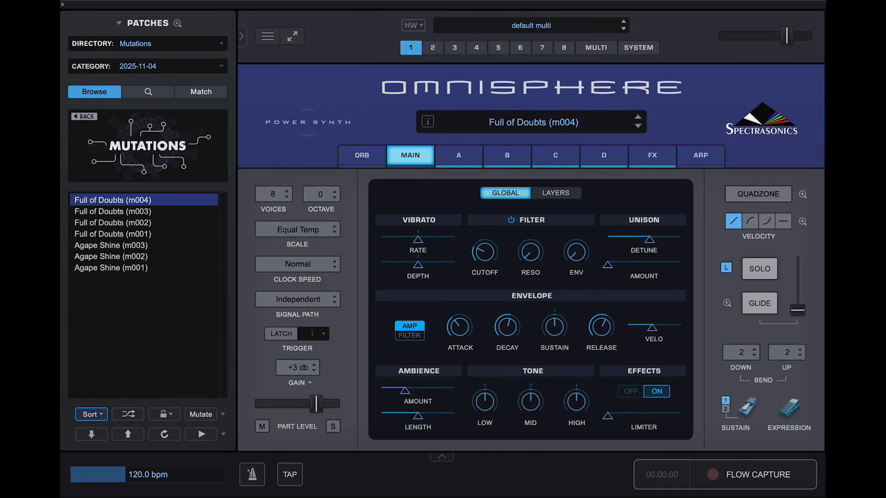
- Reload the original Full of Doubts from Ambient Dreams > Pads Vintage and set mutation to Extreme
left_click(180, 43)
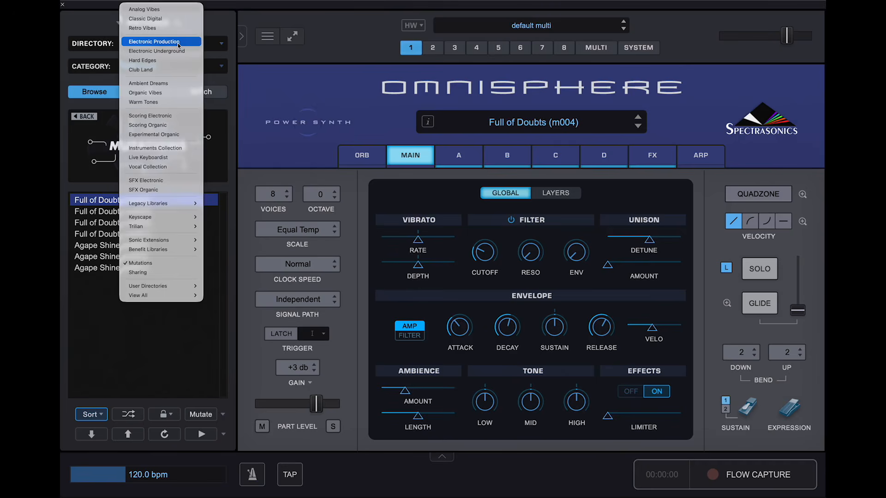
left_click(168, 83)
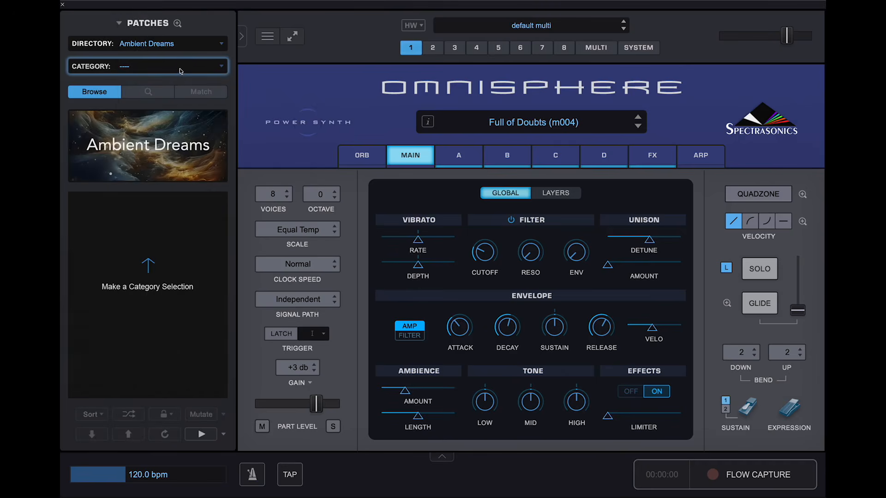
left_click(180, 71)
mouse_move(157, 151)
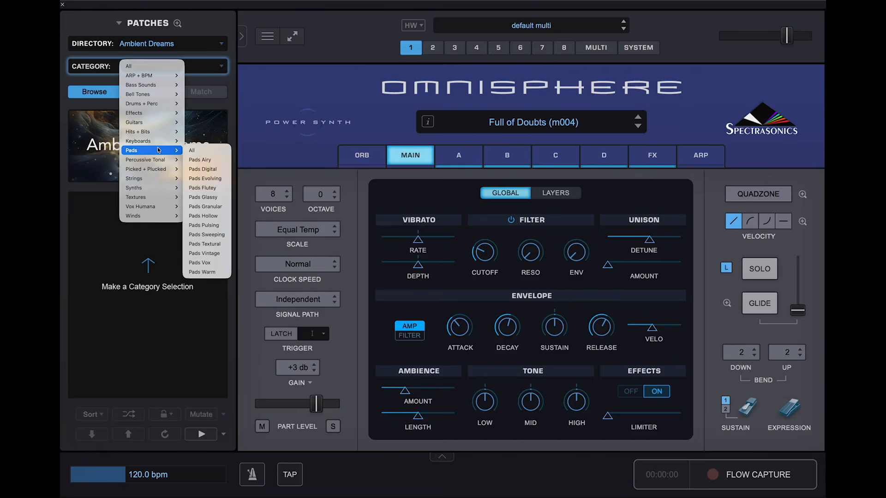
left_click(218, 257)
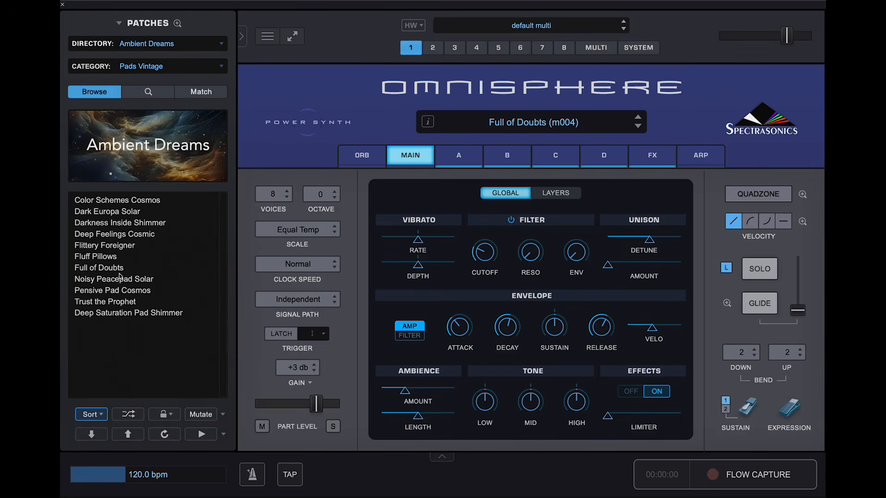
left_click(114, 269)
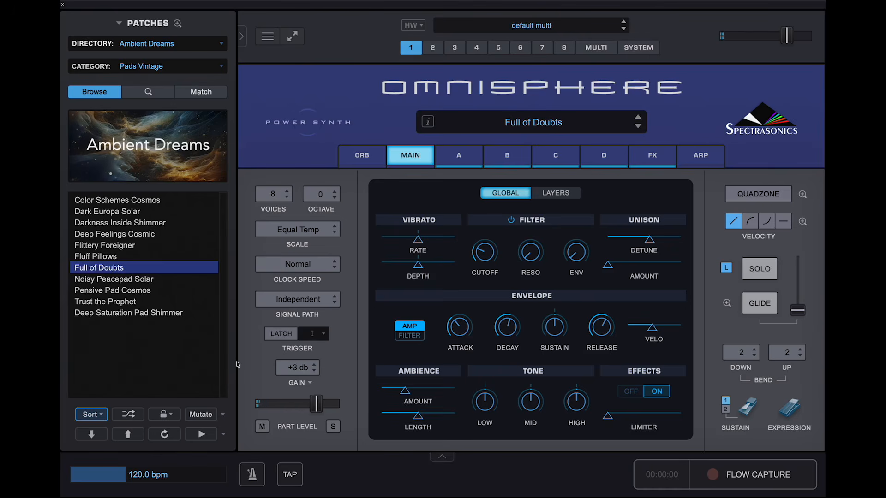
left_click(224, 415)
left_click(238, 426)
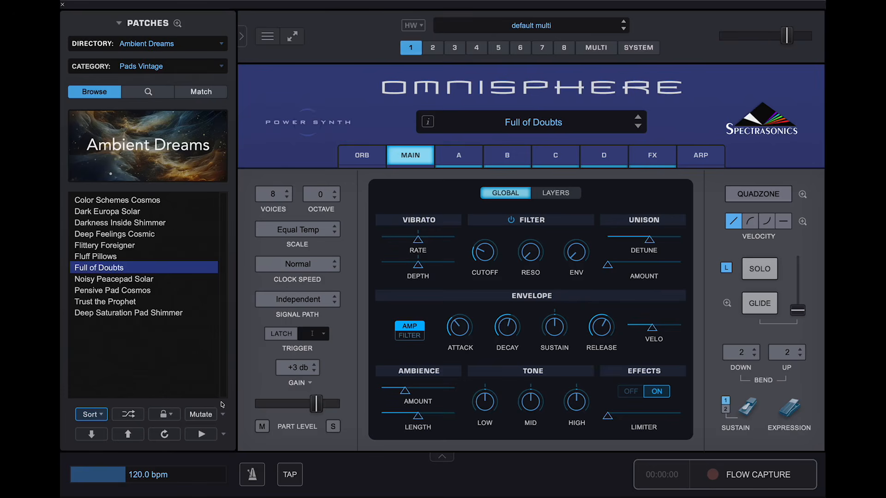
- Generate Full of Doubts mutations (m005) and (m006)
left_click(201, 415)
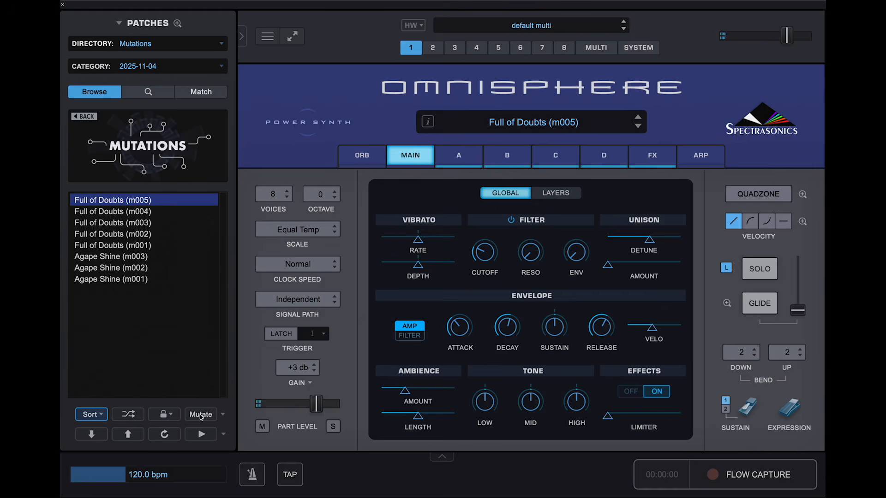
left_click(201, 415)
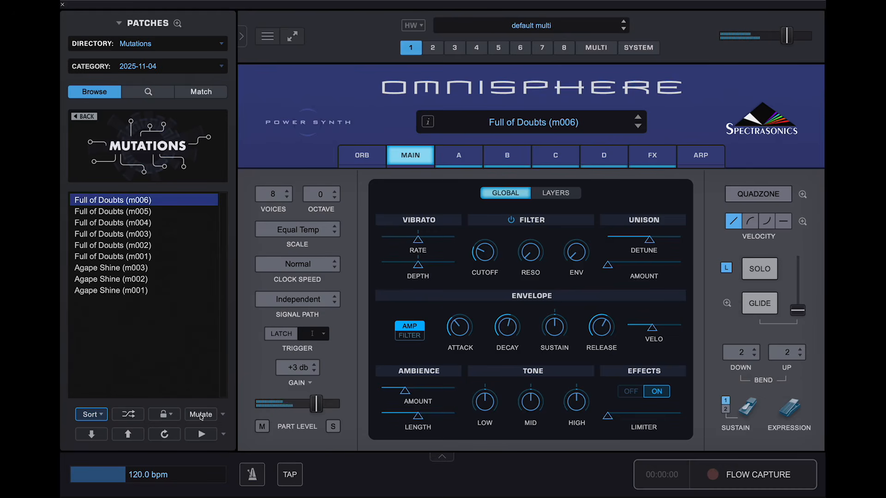
- Set mutation strength back to Default and generate Full of Doubts (m007)
left_click(223, 415)
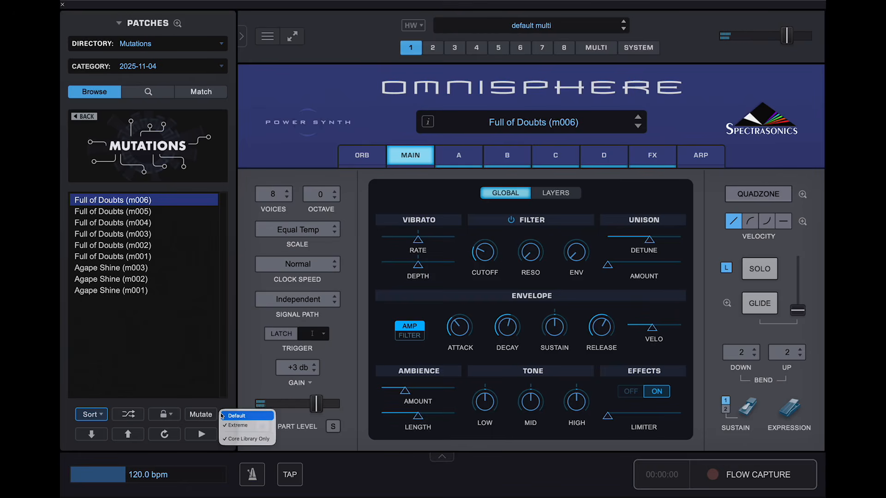
left_click(228, 417)
left_click(203, 415)
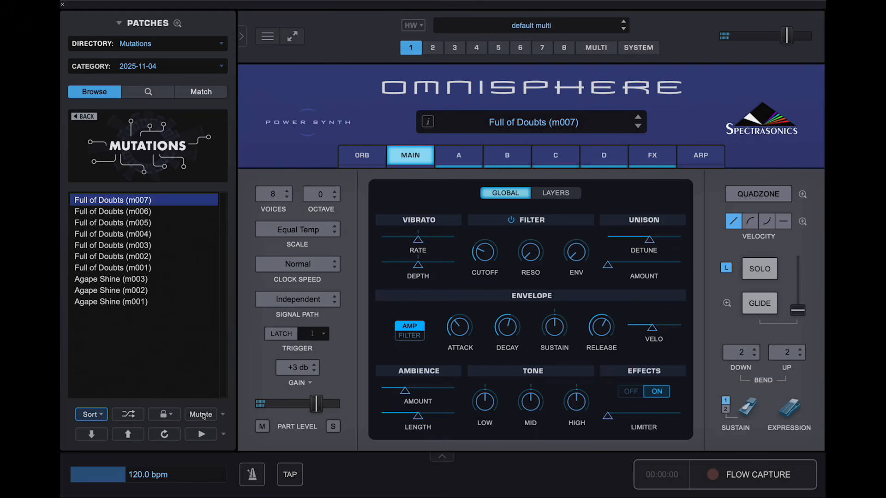
- Generate Full of Doubts (m008), the eighth variant in the 2025-11-04 list
left_click(203, 416)
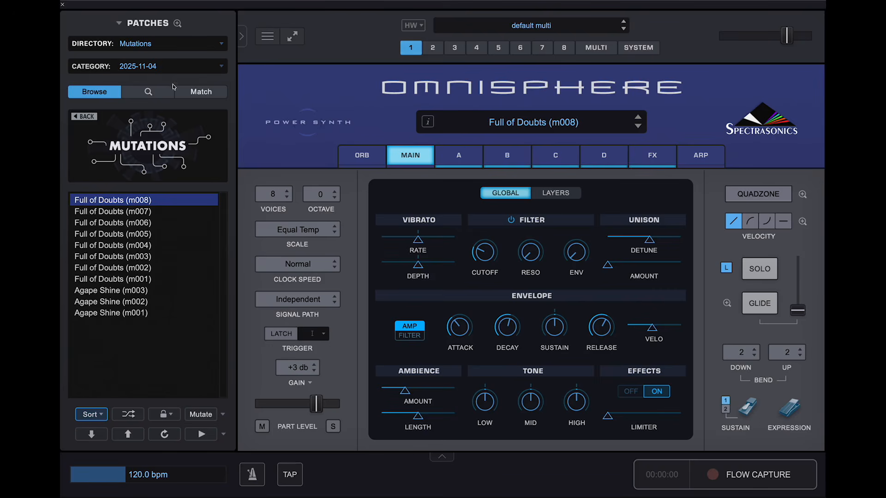
- Filter the browser to Ambient Dreams > Pads Evolving and load Fizzphonics Build Solar
left_click(186, 44)
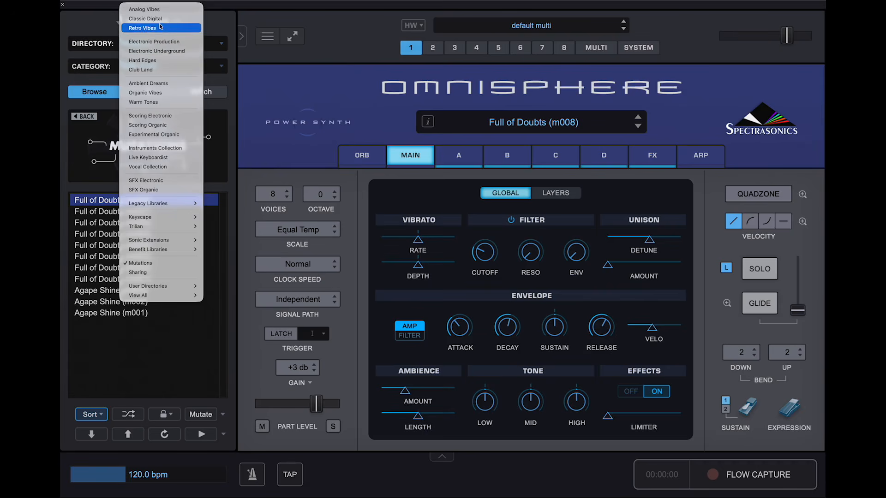
left_click(167, 83)
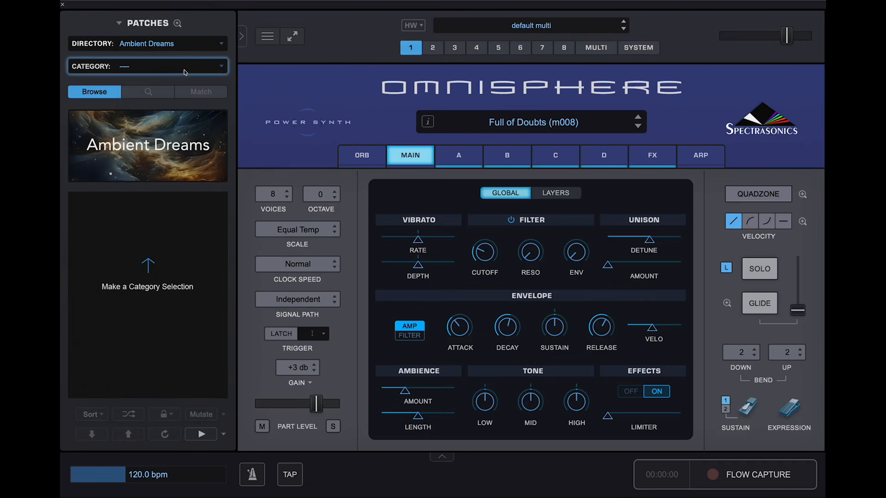
left_click(166, 67)
mouse_move(159, 149)
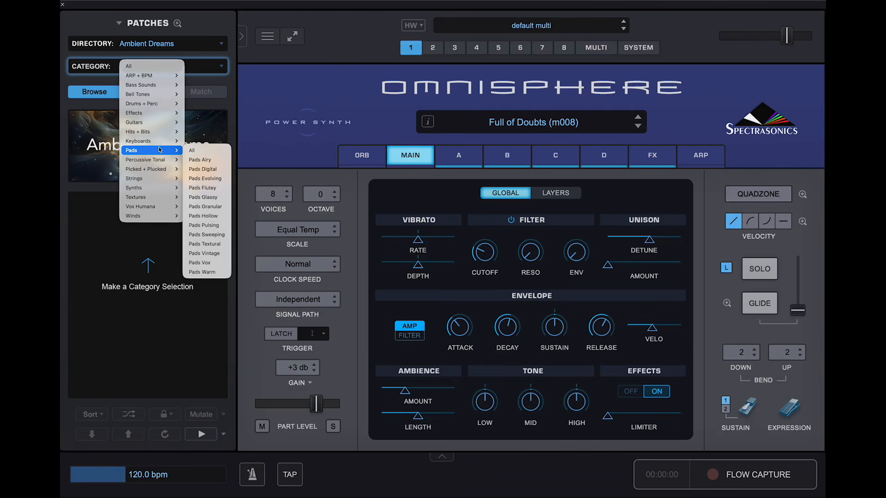
left_click(203, 178)
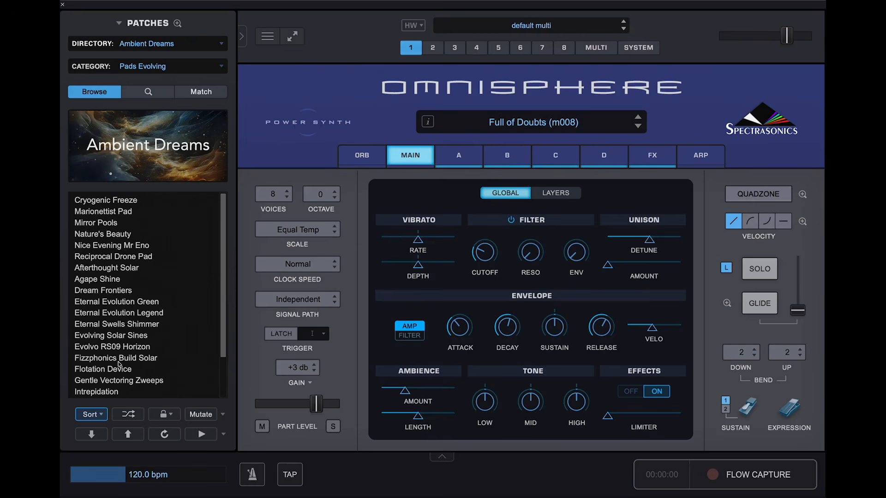
left_click(124, 360)
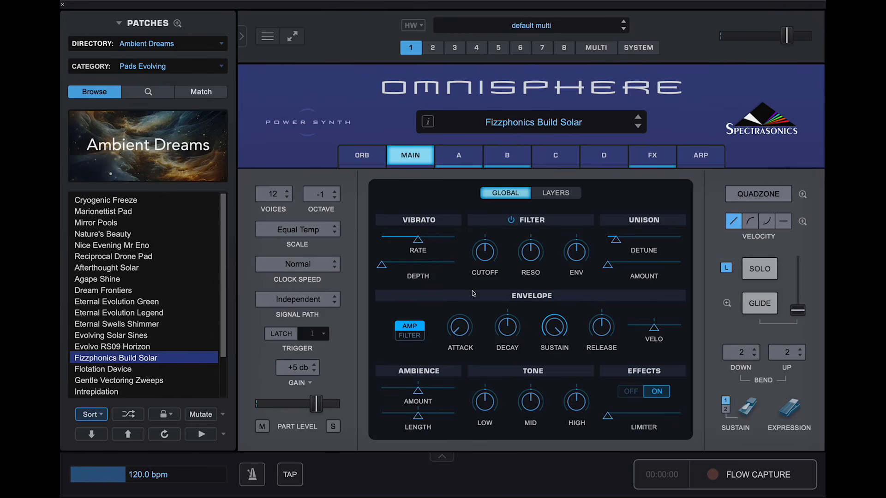
- Generate Fizzphonics Build Solar mutations (m001)–(m004), then load (m001) from the list
left_click(212, 414)
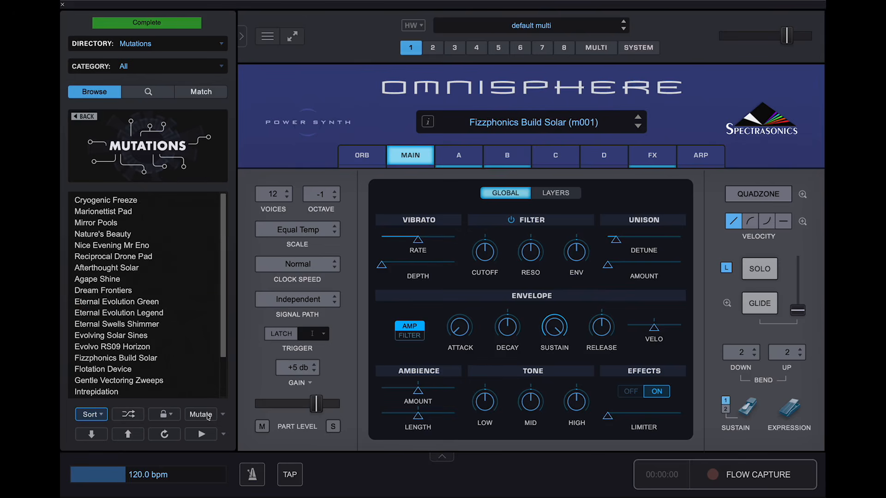
left_click(208, 414)
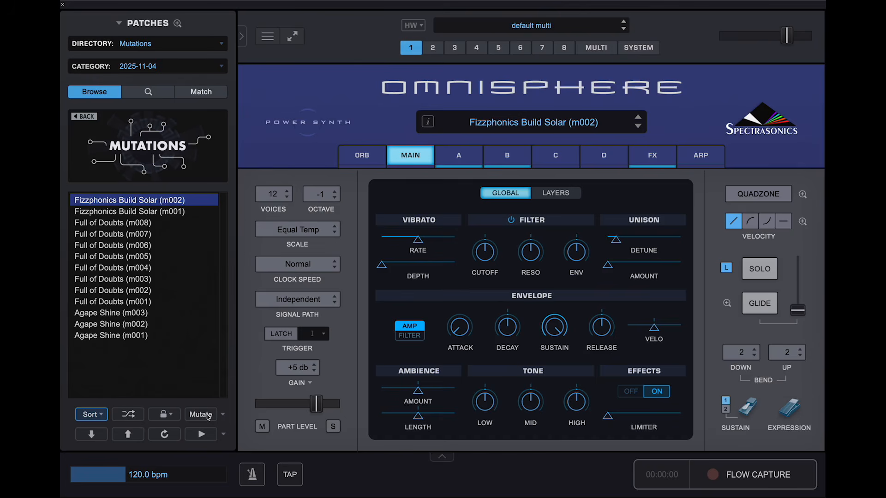
left_click(208, 415)
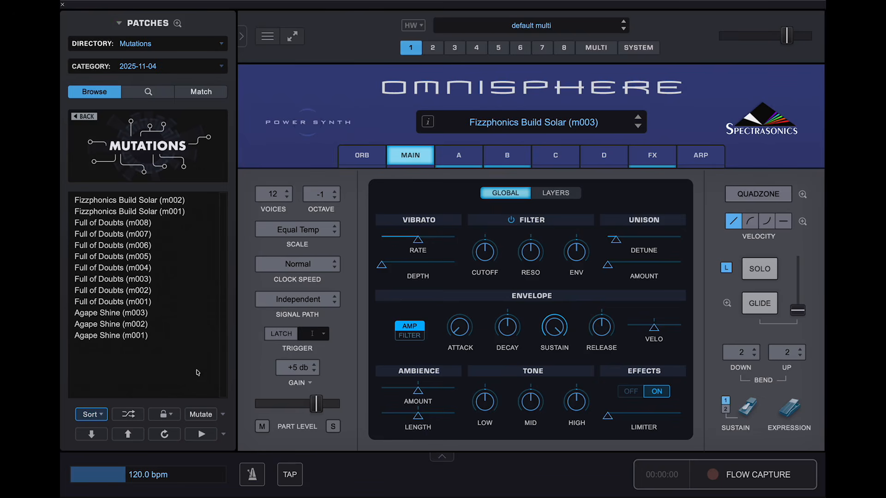
left_click(200, 415)
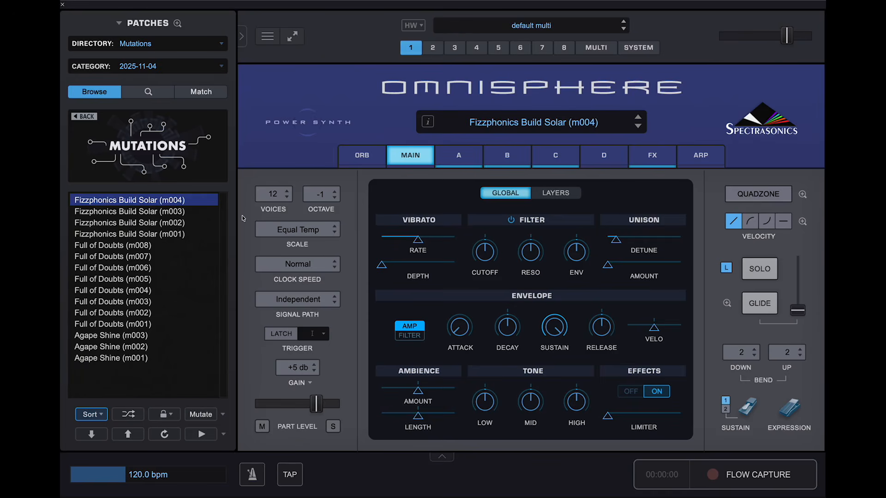
left_click(165, 234)
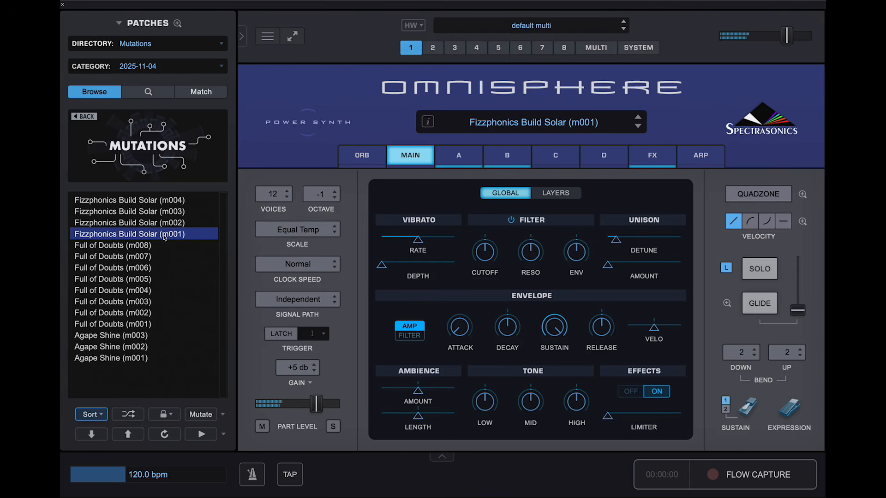
- Audition Fizzphonics Build Solar m002, m003 and m004, then settle on m003
left_click(164, 226)
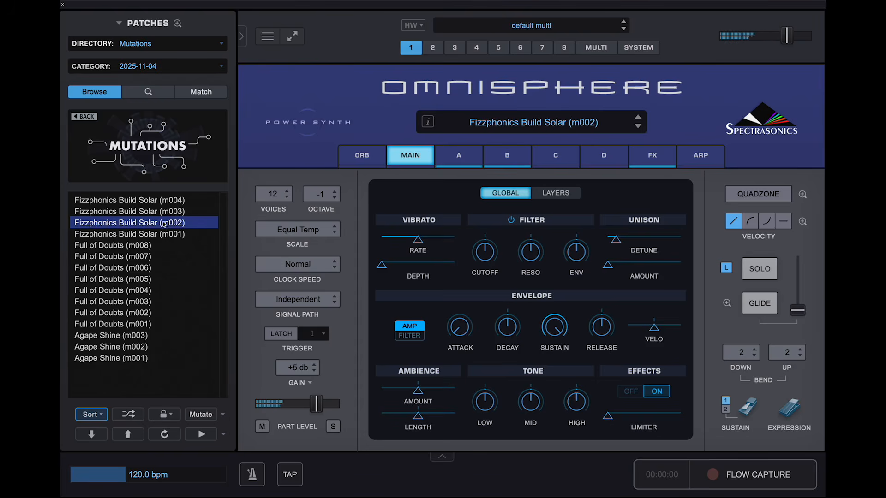
left_click(164, 212)
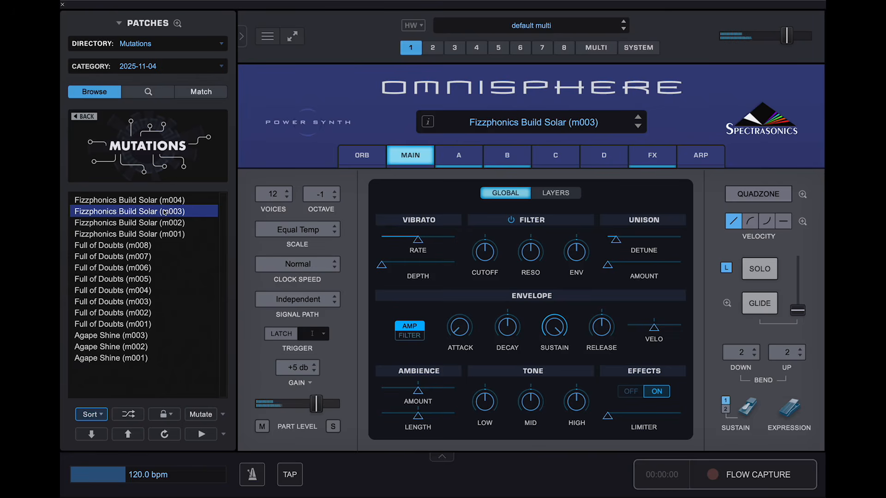
left_click(165, 201)
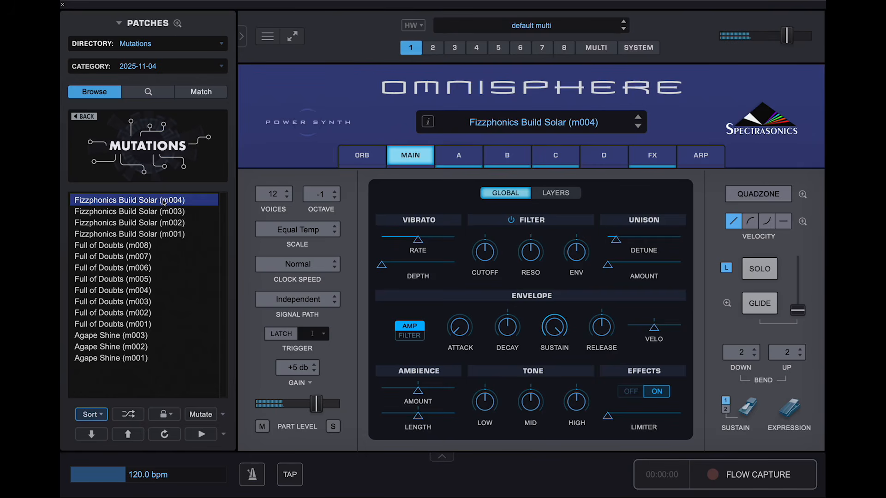
left_click(164, 212)
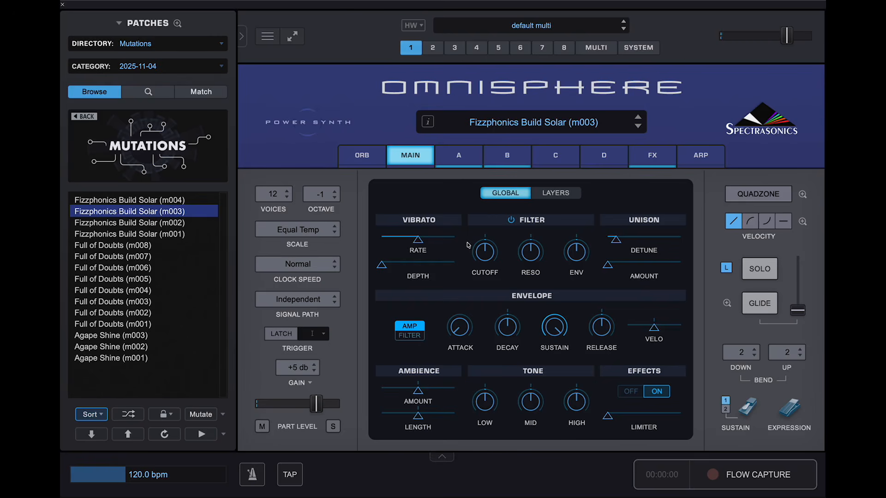
- From the patch list's context menu, audition the next mutation, then return to m003
right_click(122, 211)
left_click(148, 200)
left_click(149, 213)
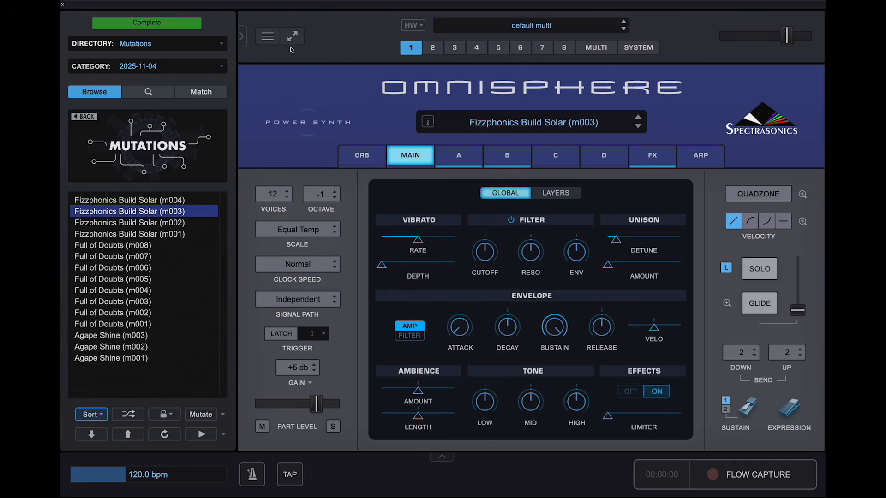
- Start Save Patch As from the Utility menu, then cancel without saving
left_click(268, 37)
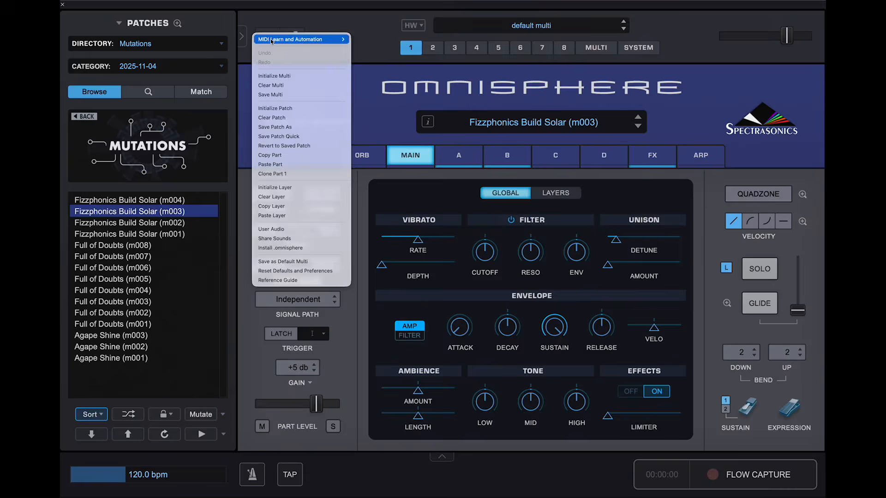
left_click(300, 128)
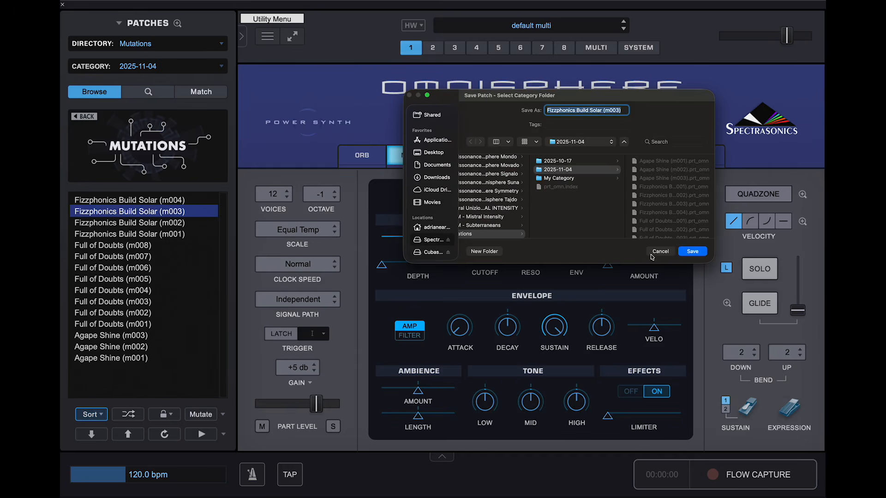
left_click(660, 251)
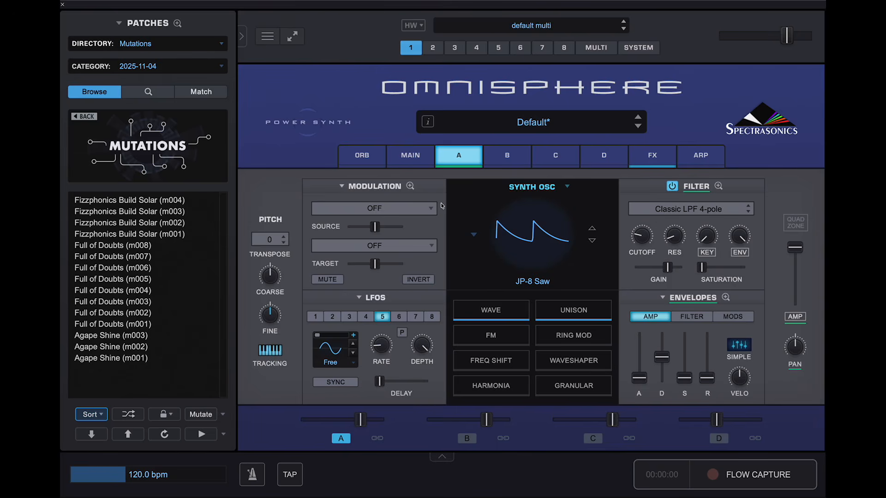
- Uncheck Core Library Only in the Mutate options, then mutate the default patch into Mutated (m001)
left_click(223, 416)
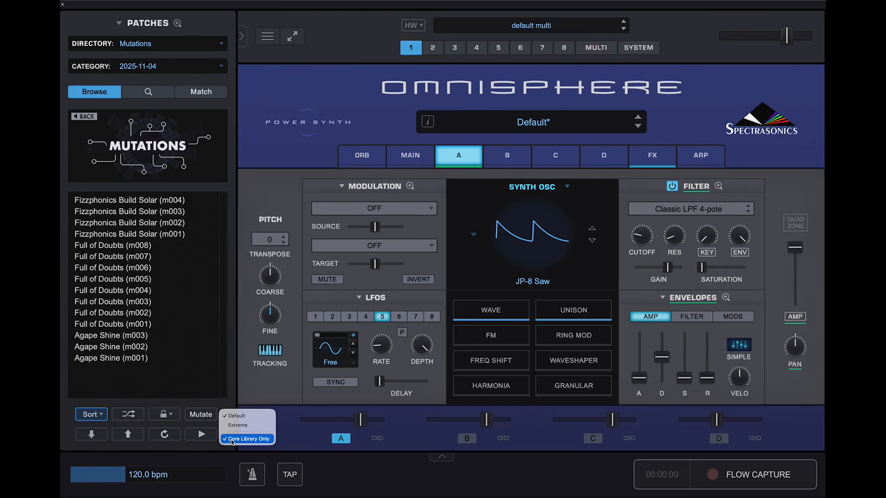
left_click(232, 442)
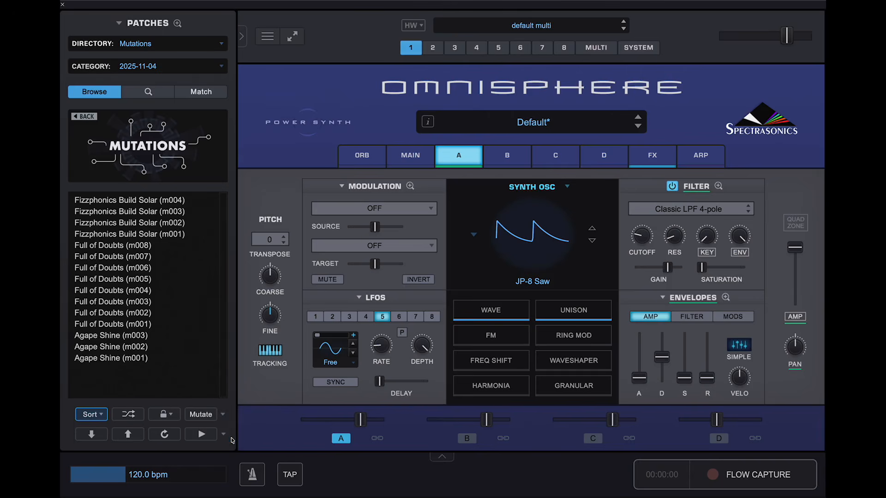
right_click(223, 416)
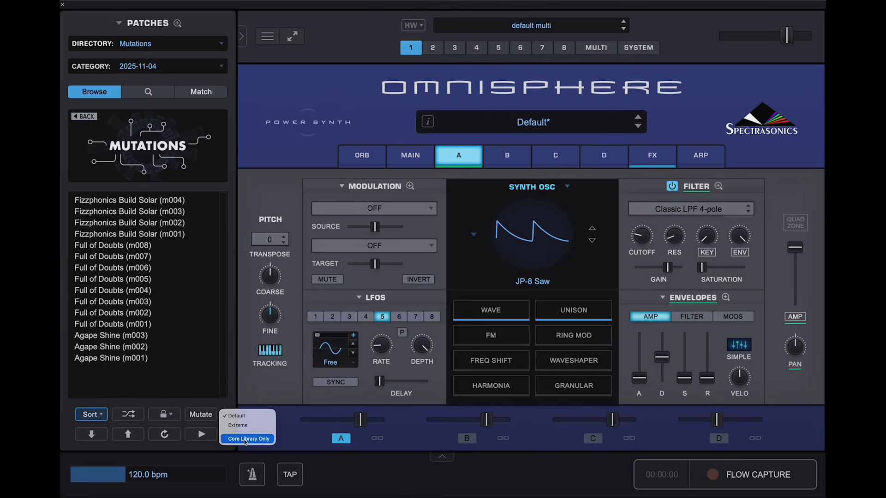
left_click(290, 420)
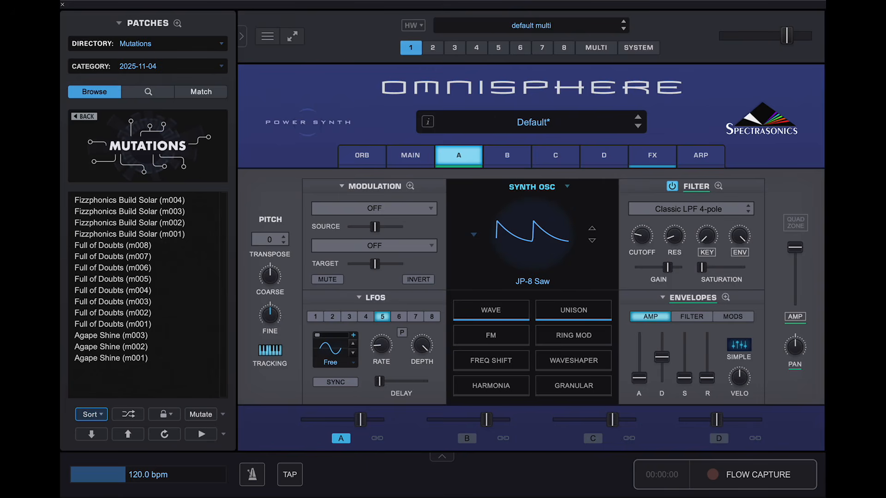
left_click(202, 415)
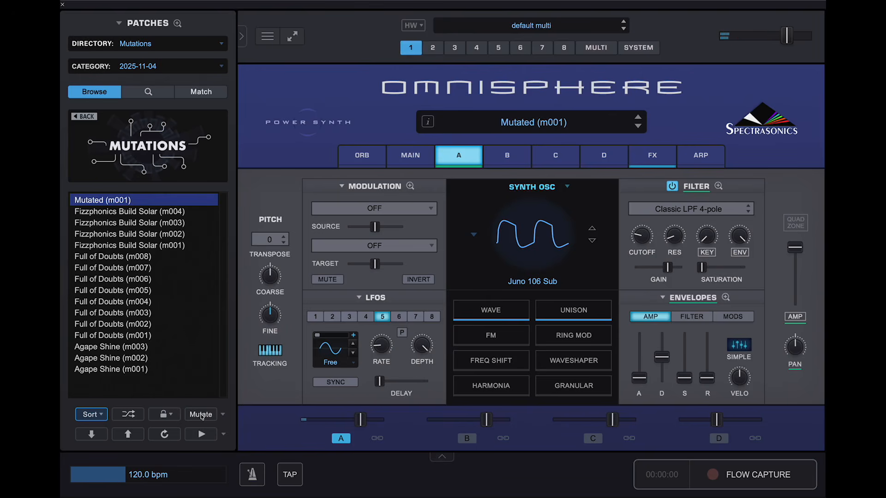
- Mutate again to produce Mutated (m002), with an Eighties Cheese oscillator
left_click(201, 416)
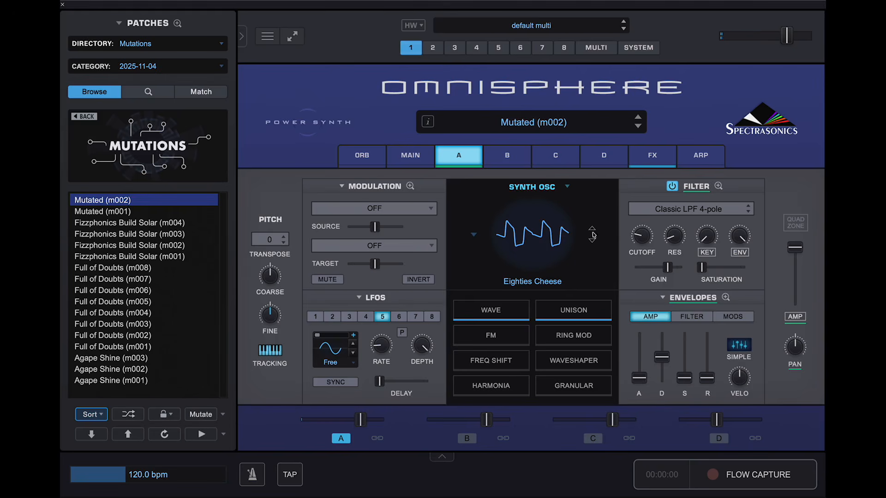
- Switch layer A to a Sample oscillator using the Juno Trance X soundsource
left_click(573, 189)
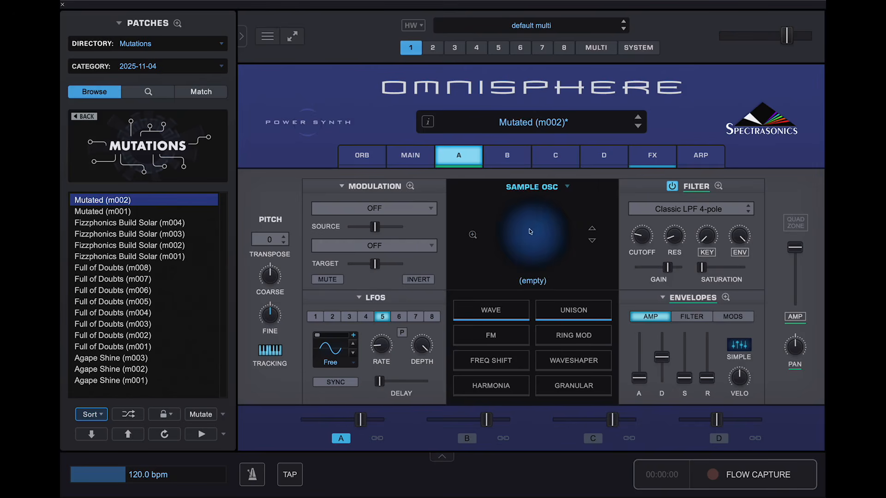
left_click(594, 295)
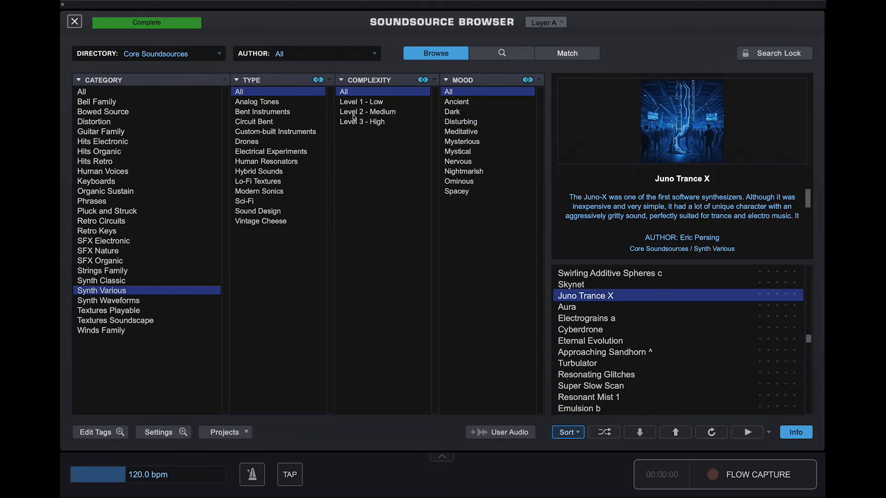
left_click(72, 24)
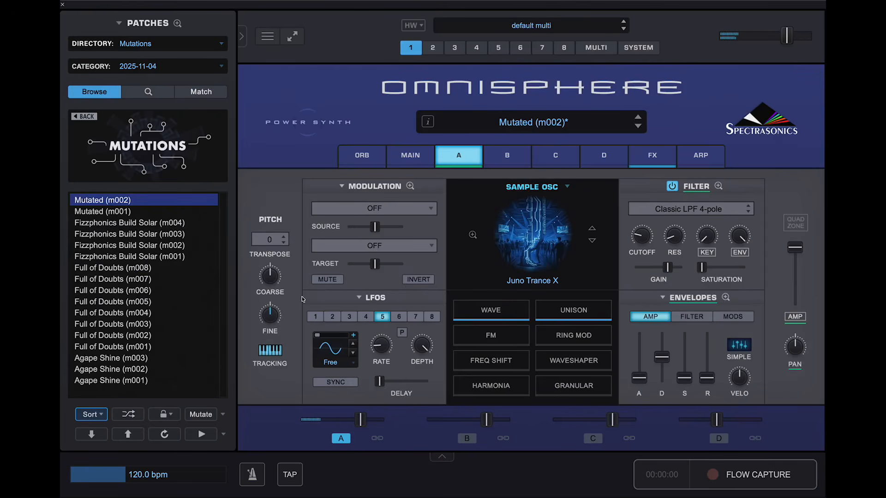
- Mutate the patch into Mutated (m003), then re-mutate it twice for new samples
left_click(200, 415)
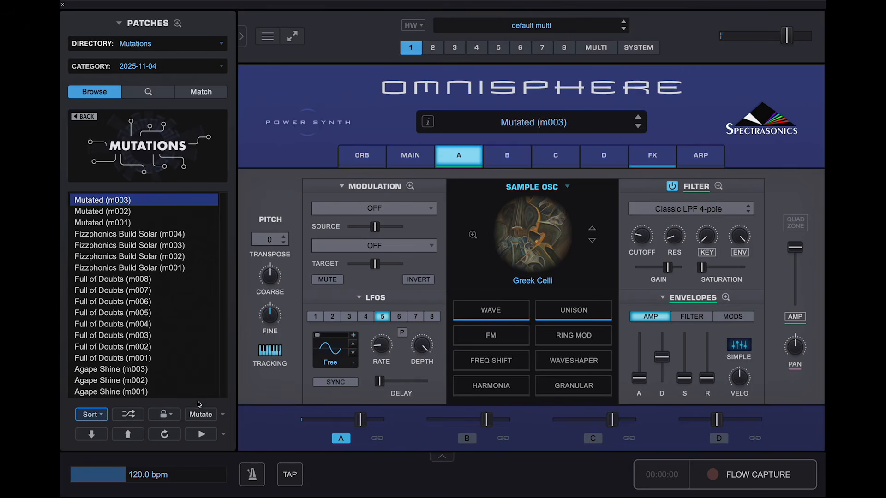
left_click(200, 415)
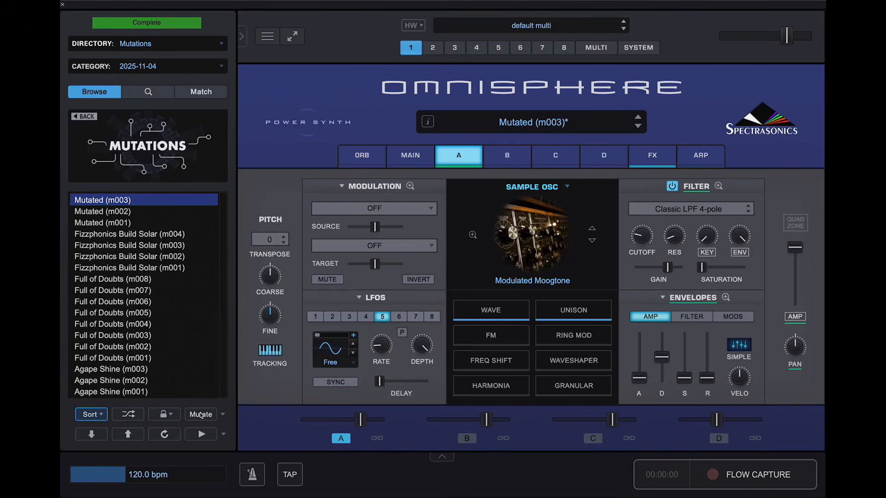
left_click(201, 415)
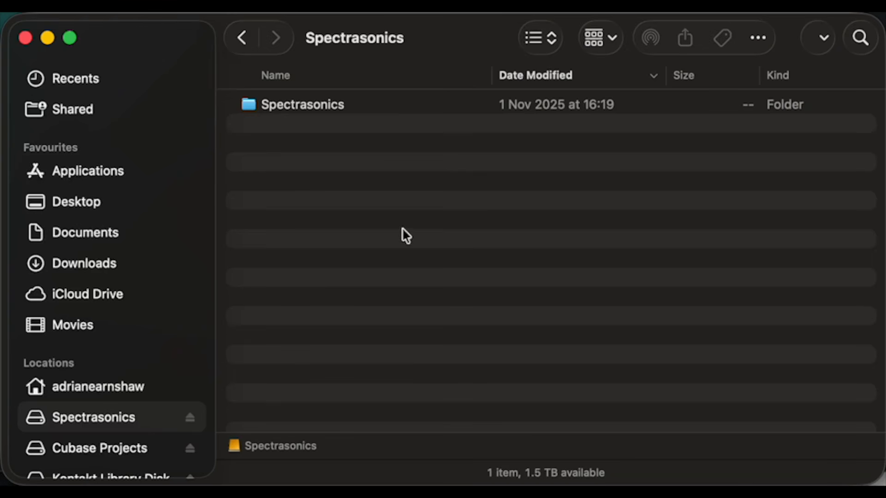
- Navigate in Finder through Spectrasonics > STEAM > Omnisphere > Settings Library > Patches to Mutations
left_click(293, 109)
double_click(291, 105)
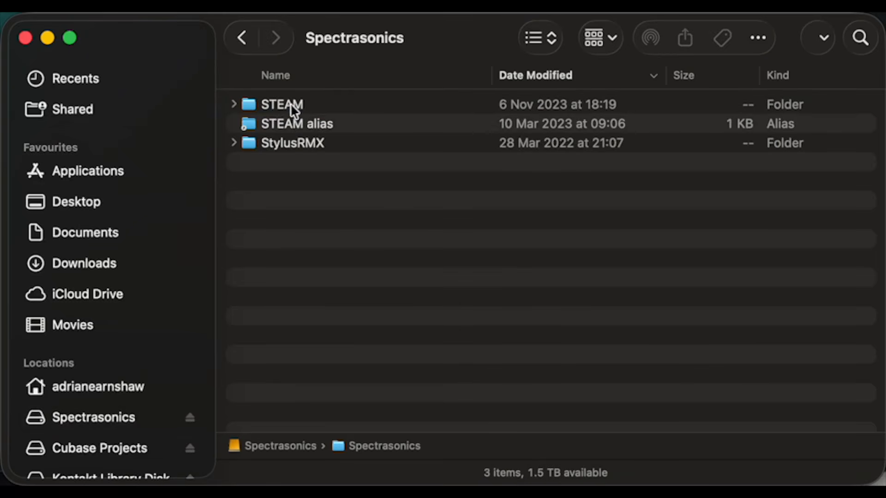
double_click(292, 109)
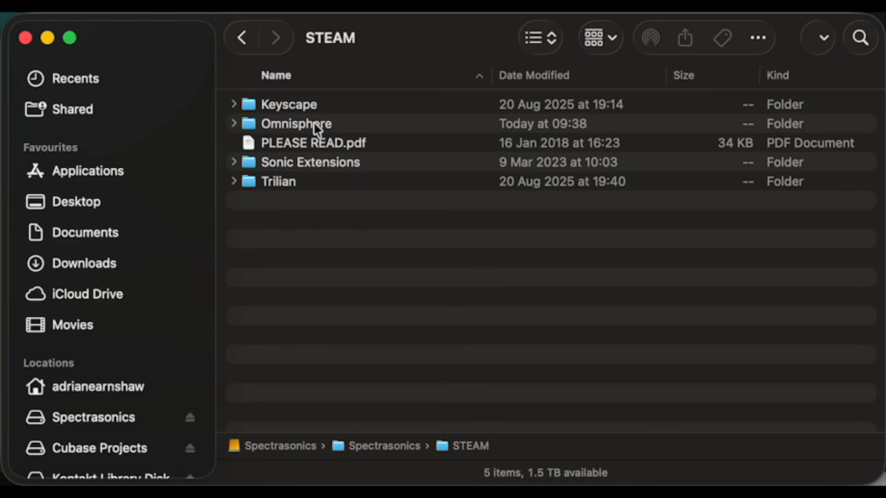
double_click(316, 125)
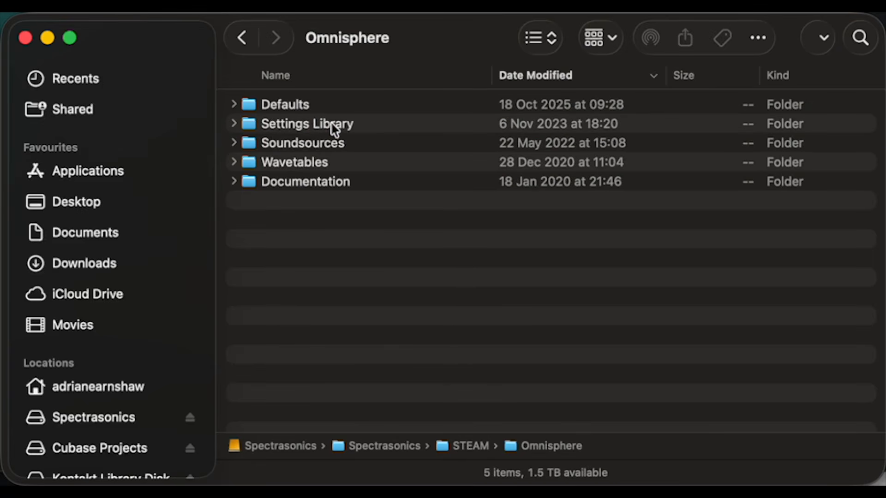
double_click(334, 127)
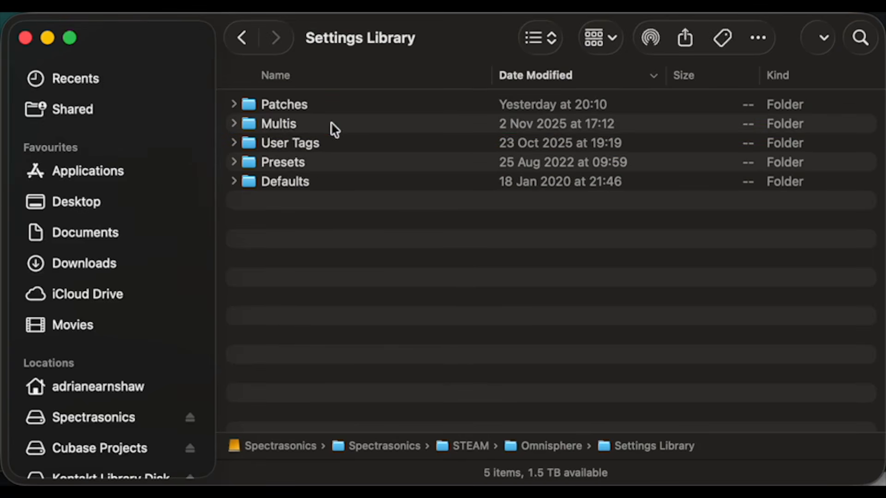
double_click(300, 110)
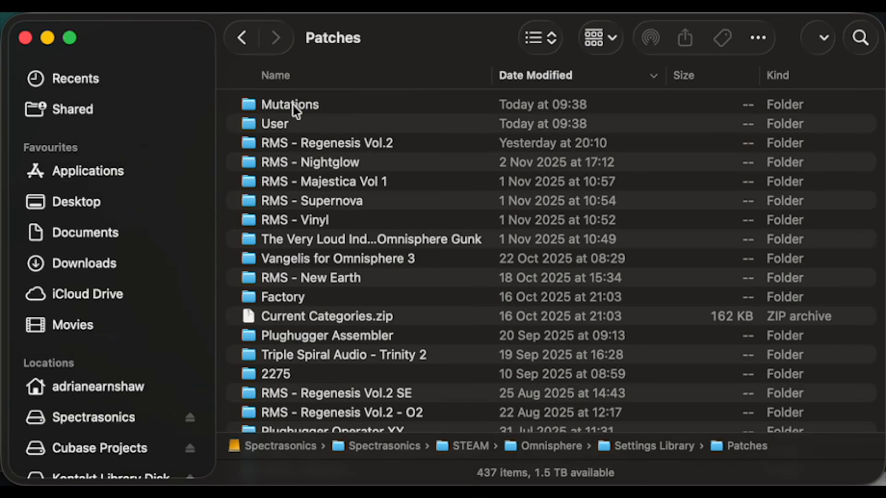
left_click(292, 106)
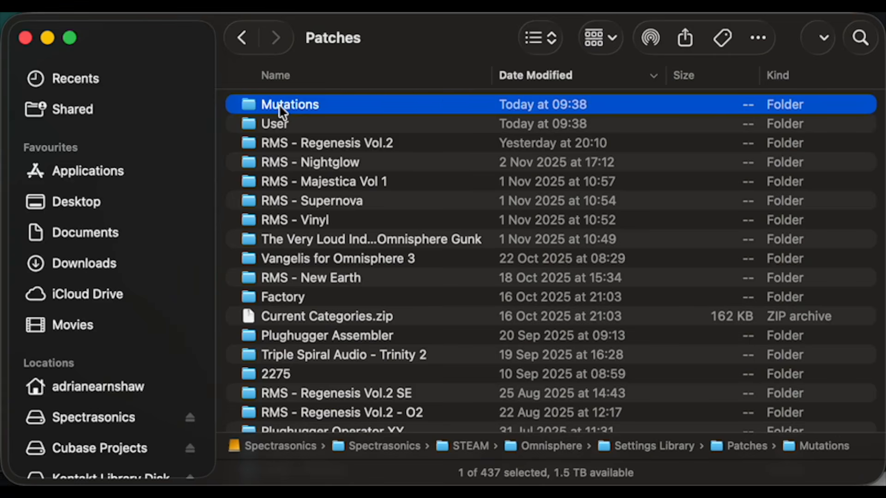
double_click(279, 105)
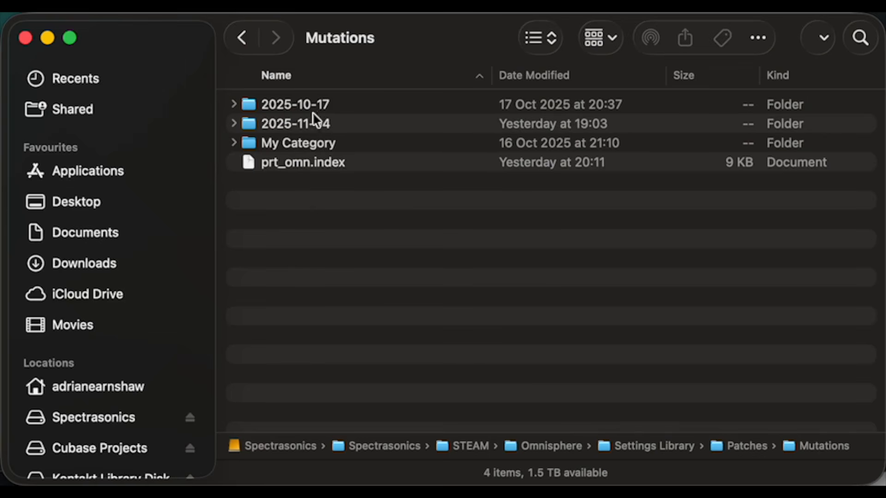
- Inspect the 2025-11-04 and 2025-10-17 folders' contents, then select both folders
left_click(236, 125)
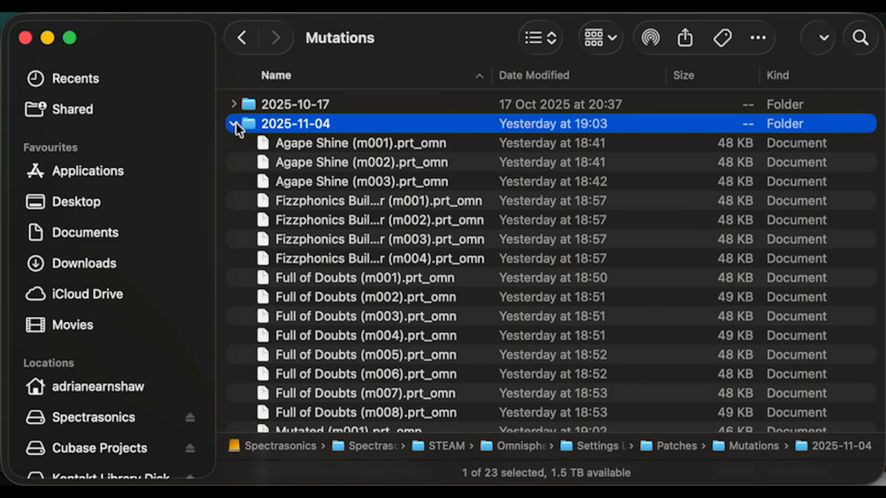
left_click(234, 106)
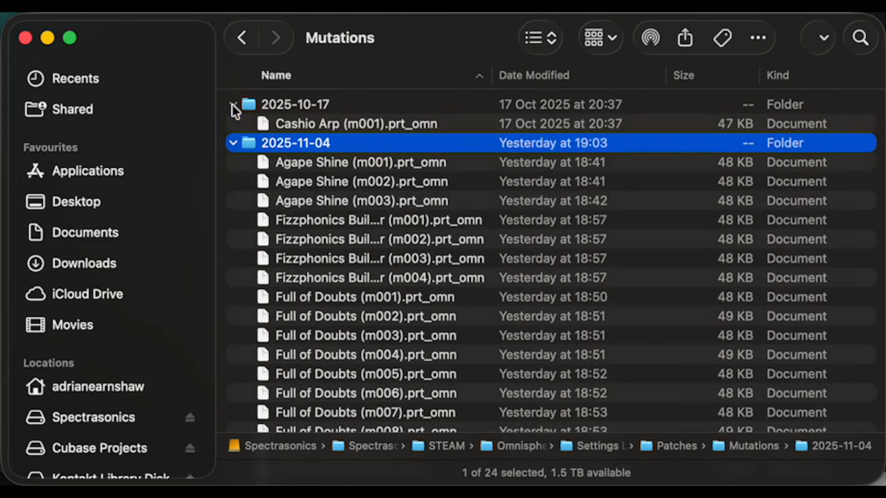
left_click(234, 144)
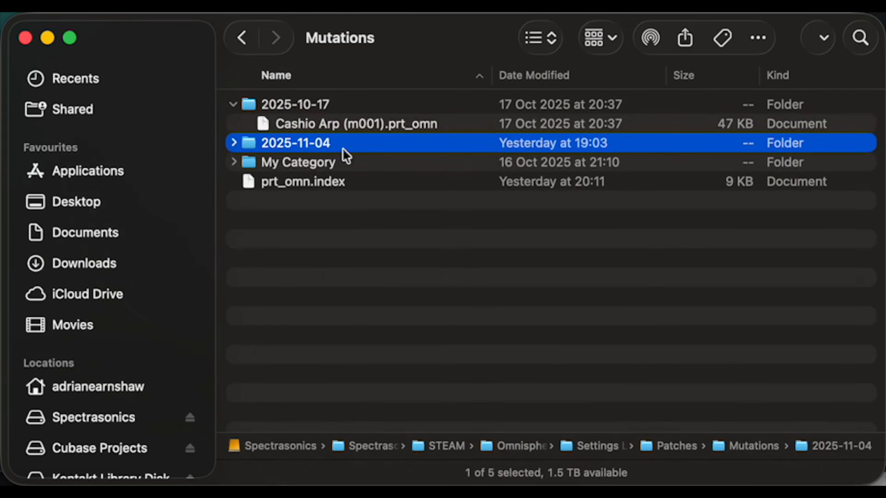
left_click(233, 105)
left_click(292, 105)
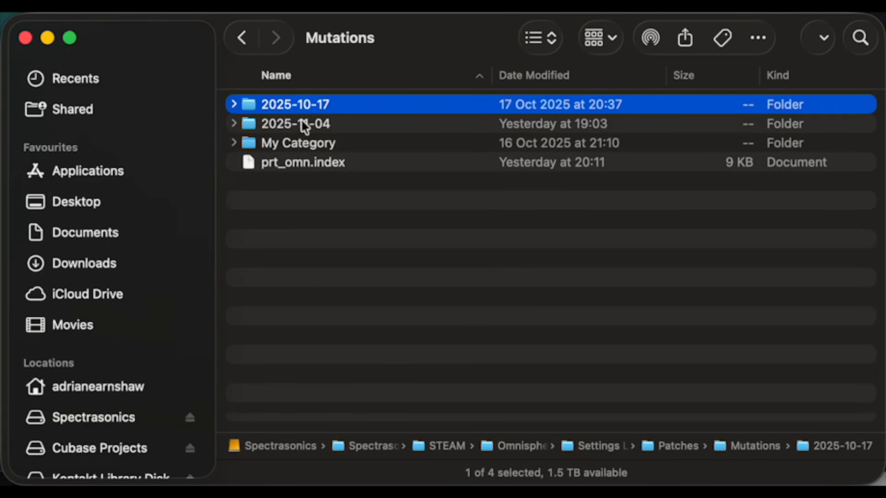
left_click(302, 120, "shift")
- Move the 2025-10-17 and 2025-11-04 folders to the Bin
right_click(311, 111)
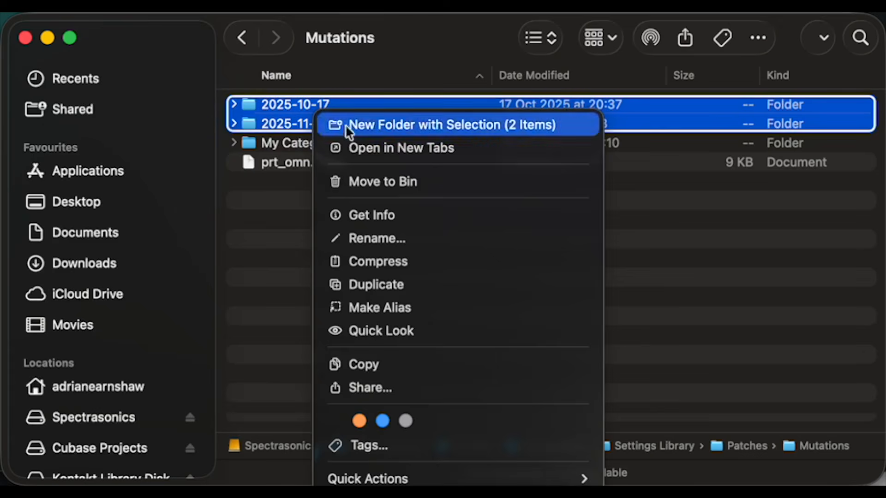
left_click(397, 176)
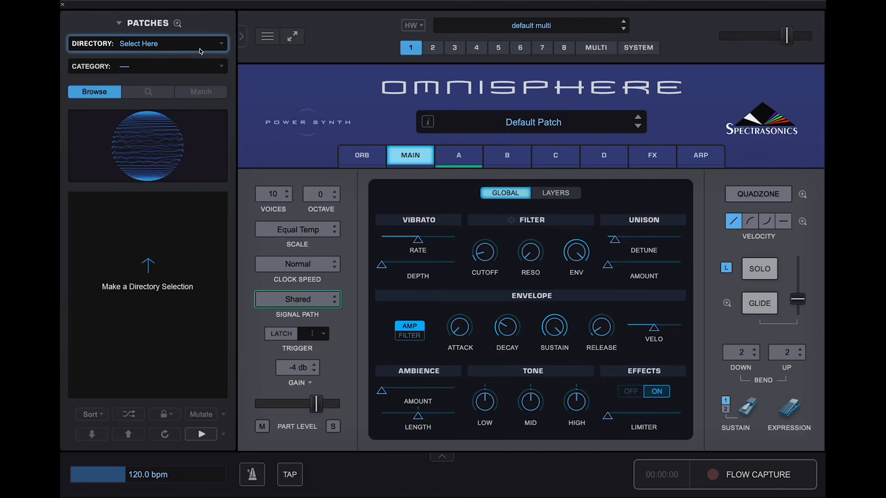
- Load Gnasher Wobble from Hard Edges' Distorted BPM category and mutate it into Gnasher Wobble (m001)
left_click(200, 46)
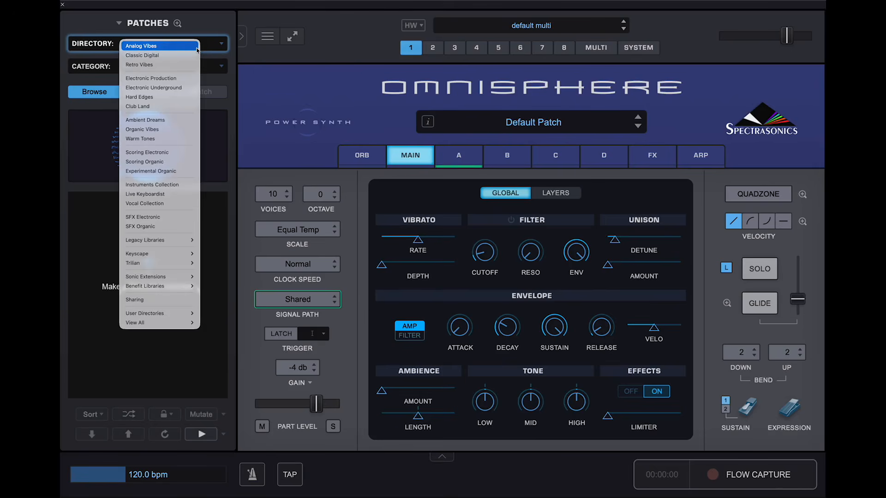
left_click(183, 97)
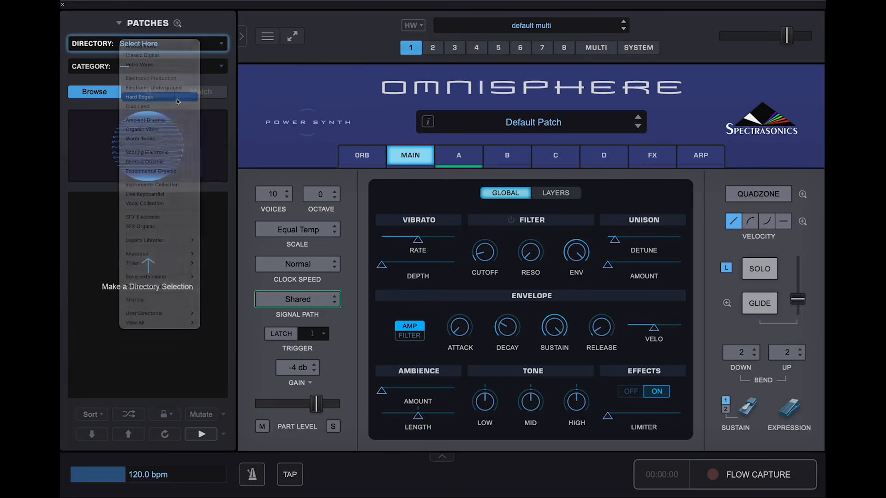
left_click(159, 67)
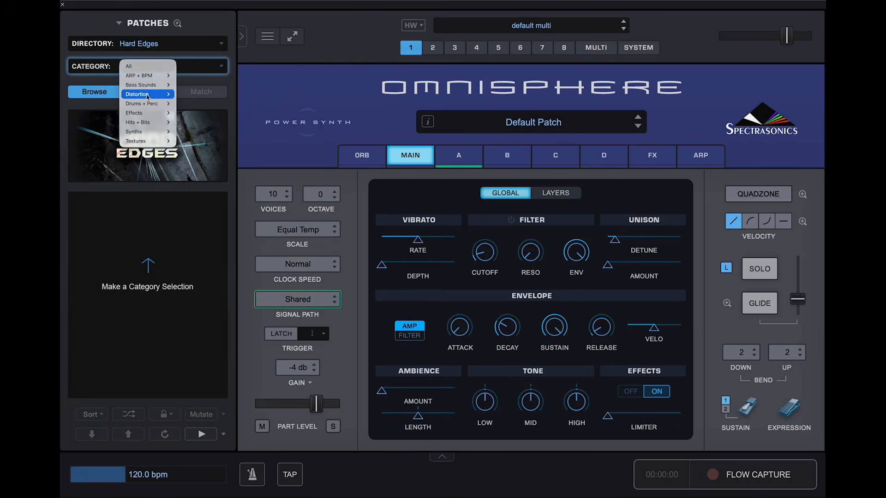
mouse_move(148, 94)
left_click(199, 104)
left_click(127, 280)
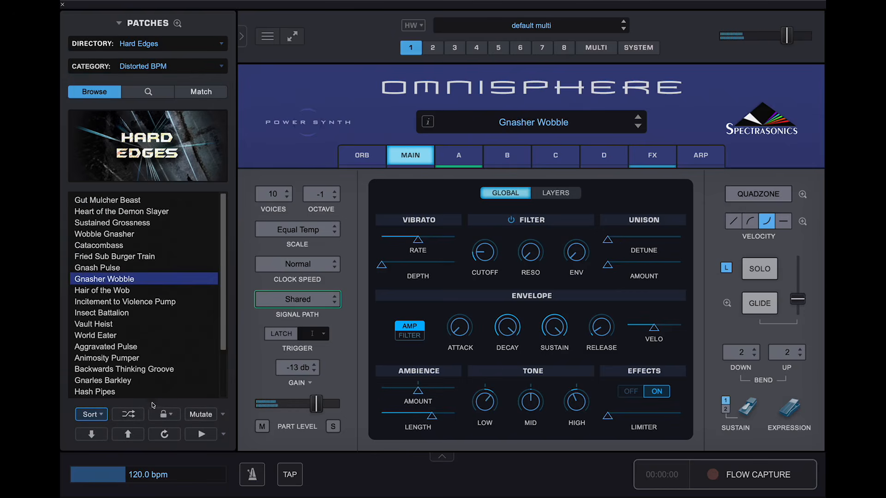
left_click(197, 415)
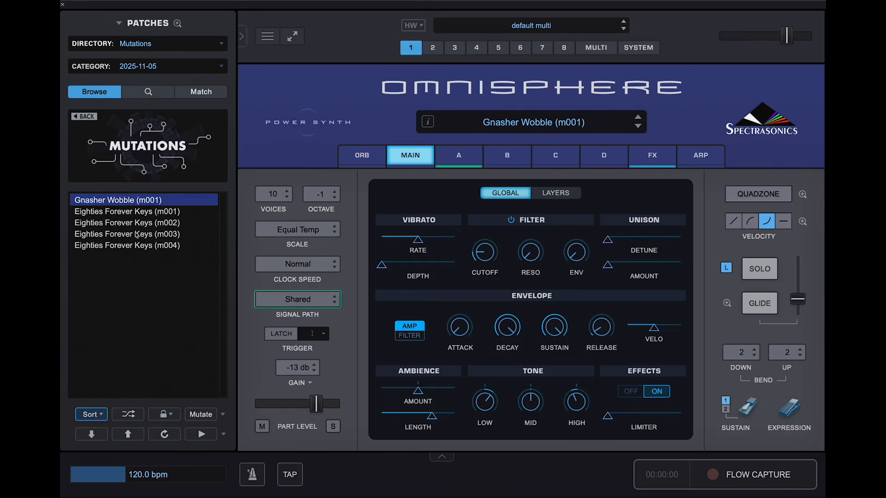
- View the 2025-11-04 and 2025-10-17 categories, then refresh the browser to match disk
left_click(202, 68)
left_click(159, 85)
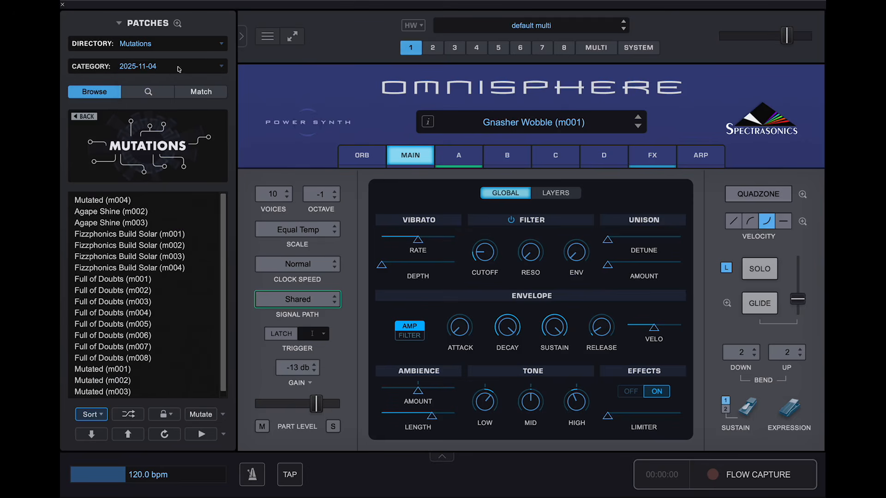
left_click(177, 70)
left_click(143, 75)
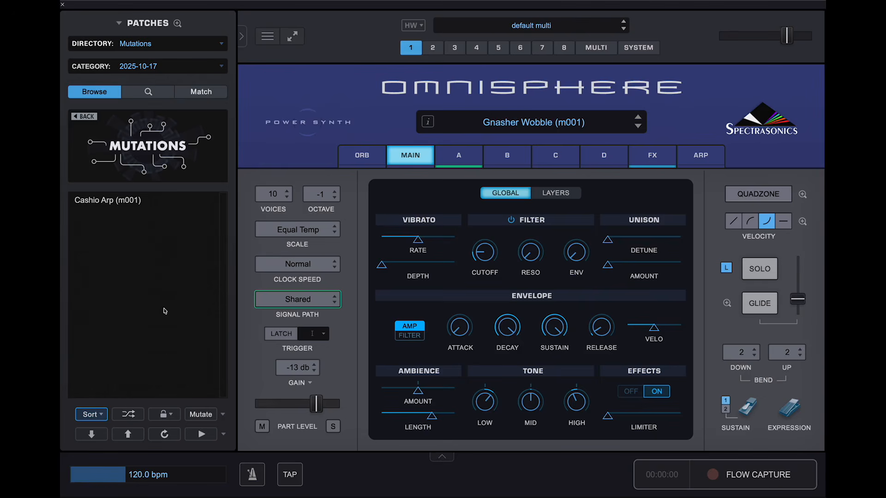
left_click(165, 435)
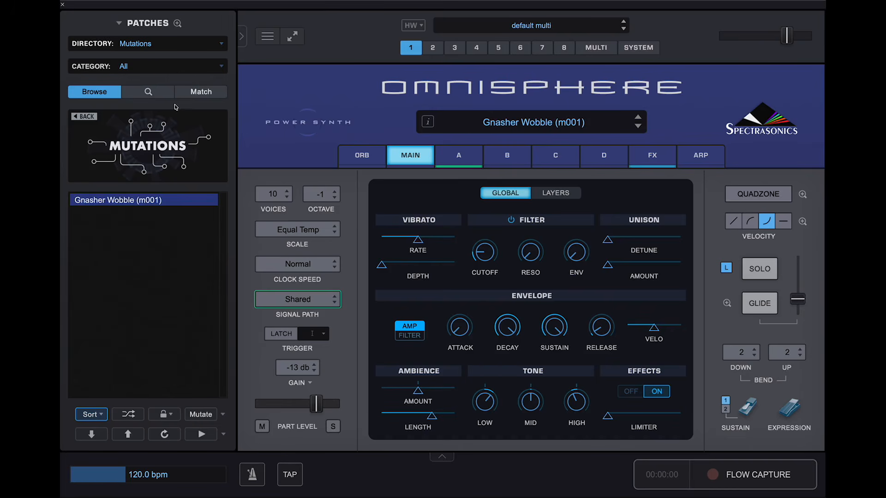
- Confirm the remaining categories, keep All, and check Gnasher Wobble (m001)'s patch options
left_click(175, 70)
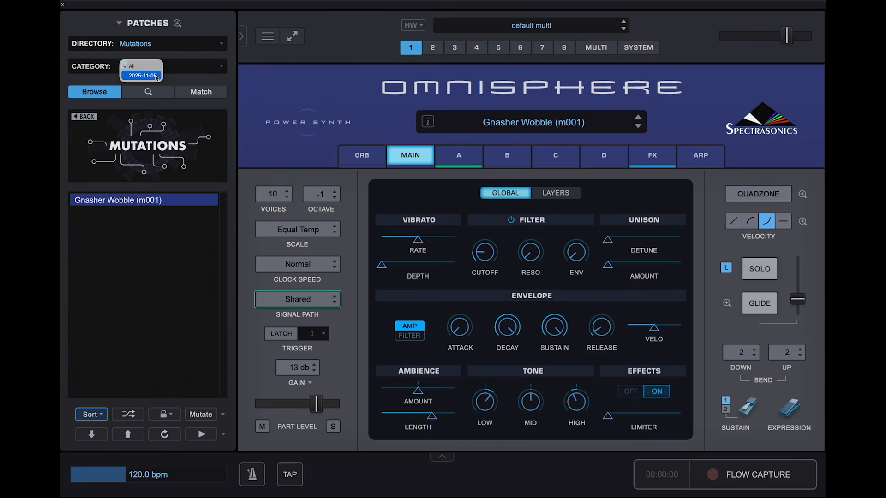
left_click(161, 215)
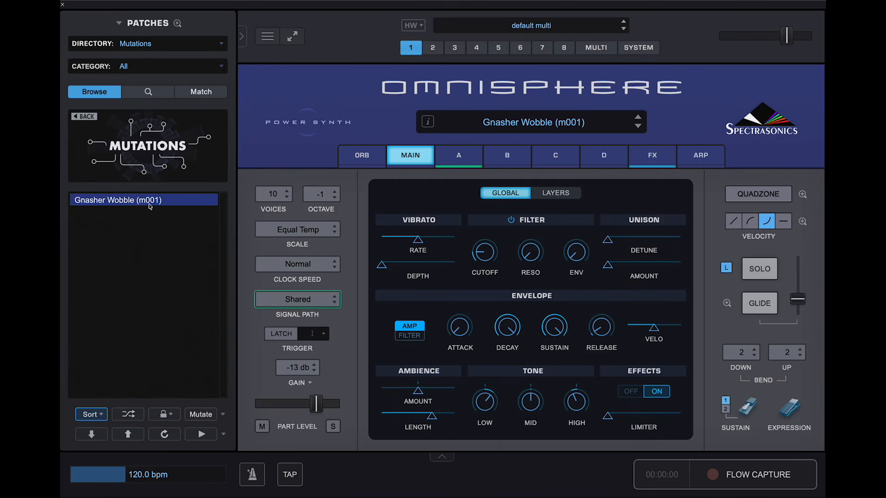
right_click(149, 204)
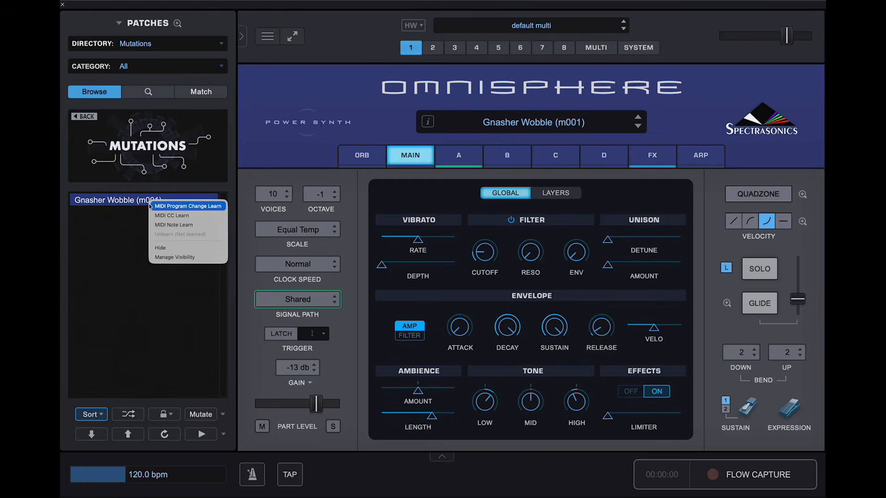
left_click(121, 199)
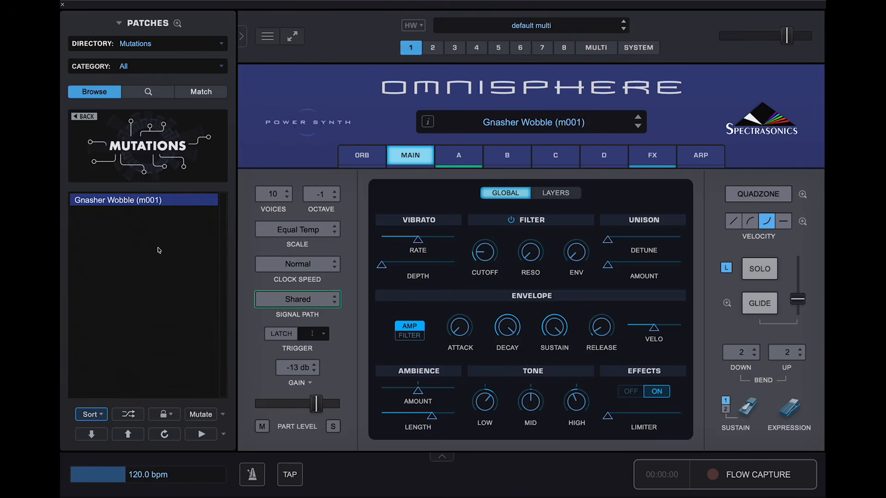